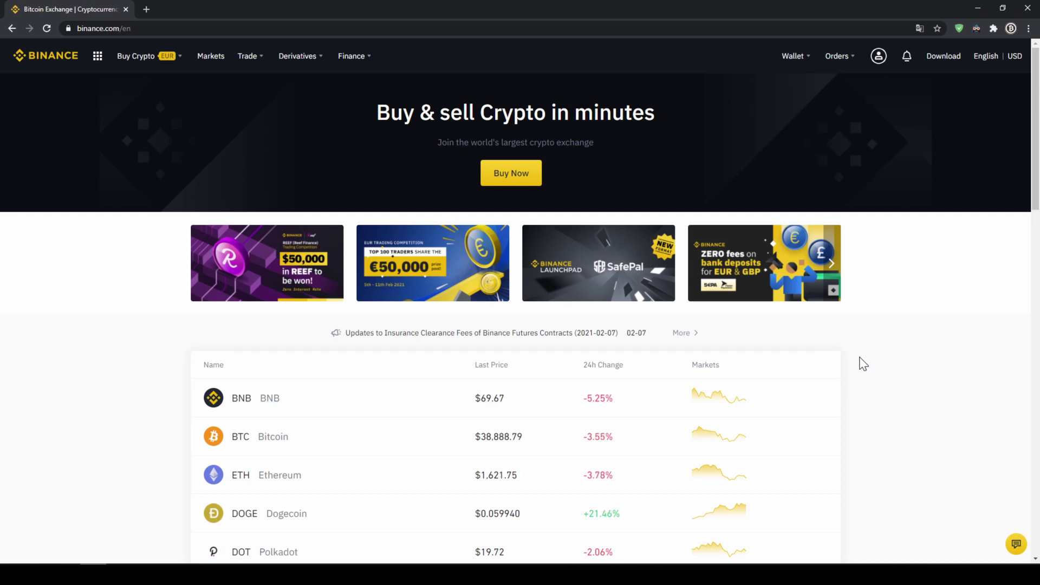
- Open the account's identification page and check the verification status of the personal details
mouse_move(878, 56)
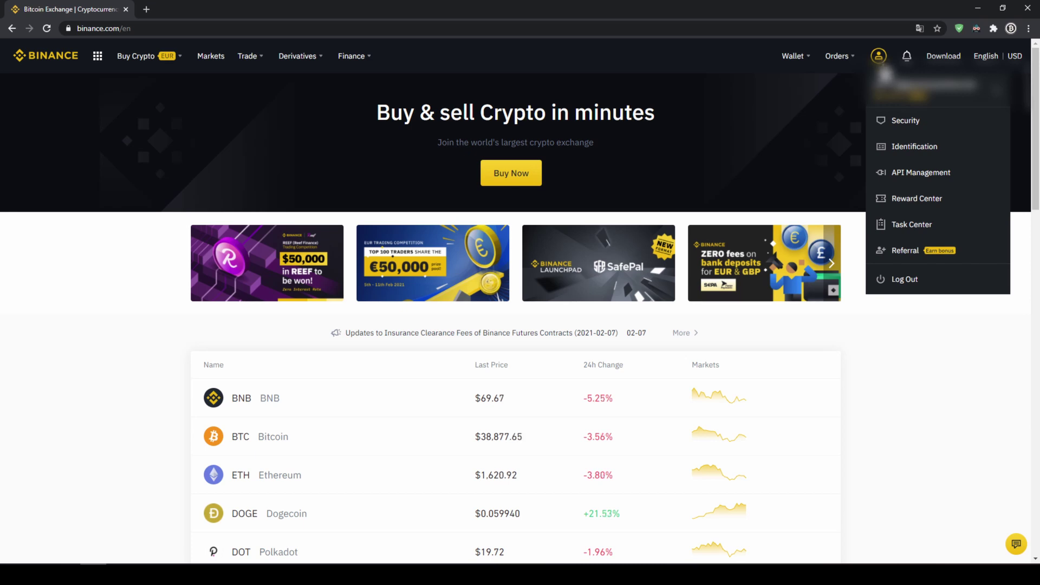
left_click(911, 153)
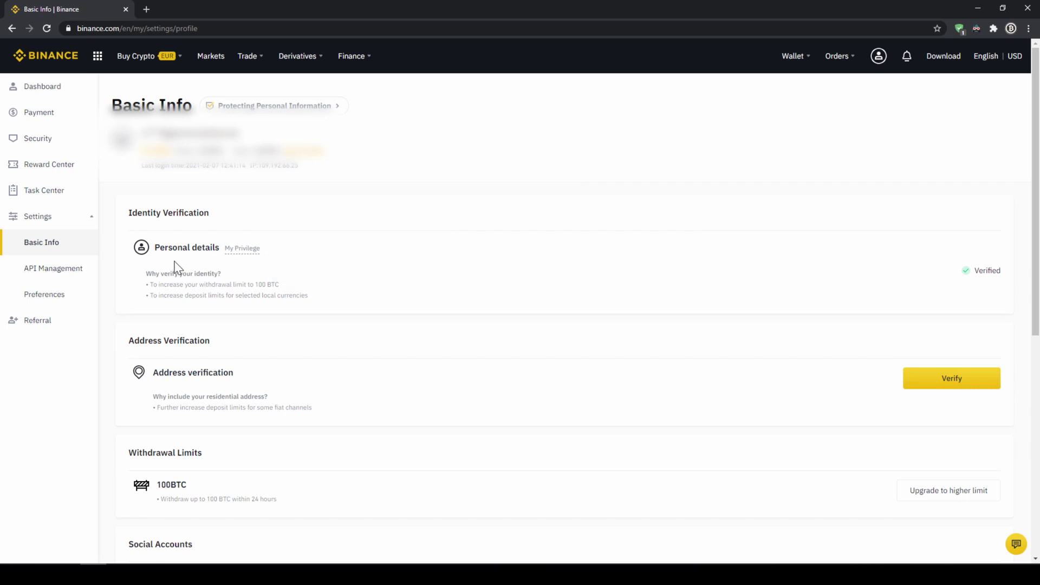
left_click_drag(957, 277, 1014, 283)
left_click(1014, 283)
- Review the fiat and crypto balance sections in the Fiat and Spot wallet and open the fiat deposit form
mouse_move(801, 64)
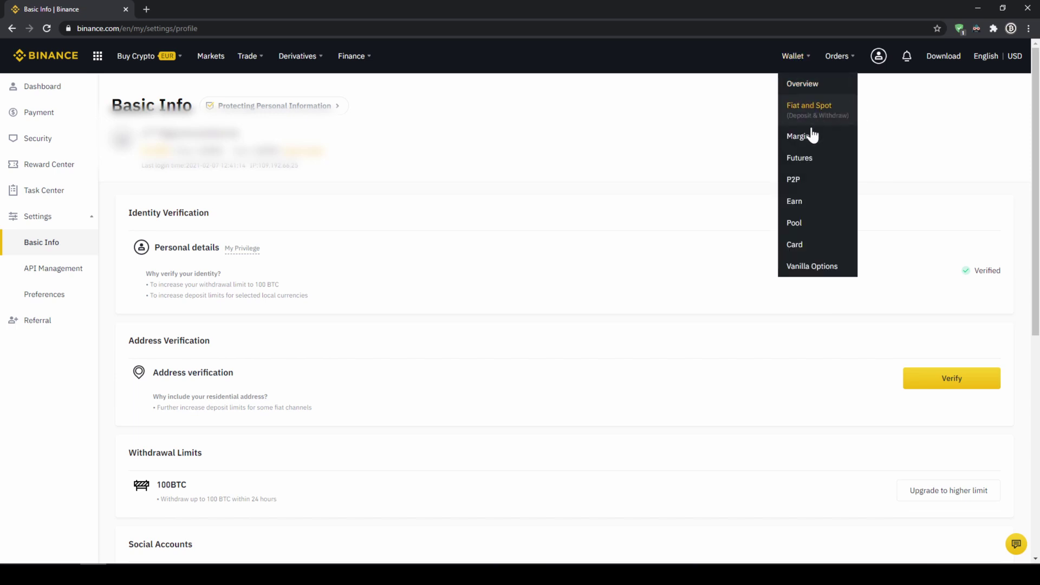
left_click(814, 110)
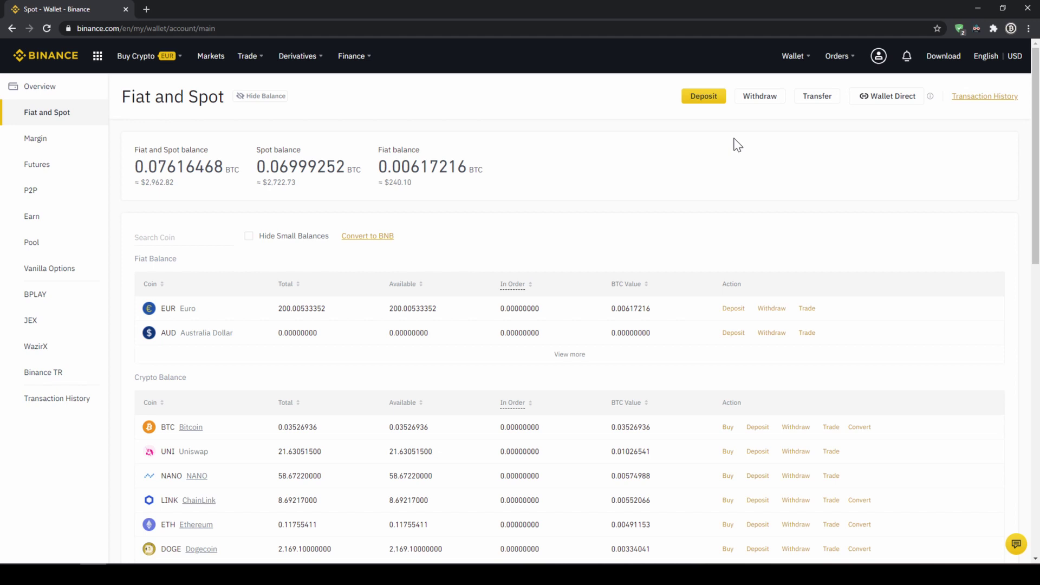
left_click_drag(145, 259, 190, 266)
left_click_drag(133, 377, 204, 385)
left_click(226, 386)
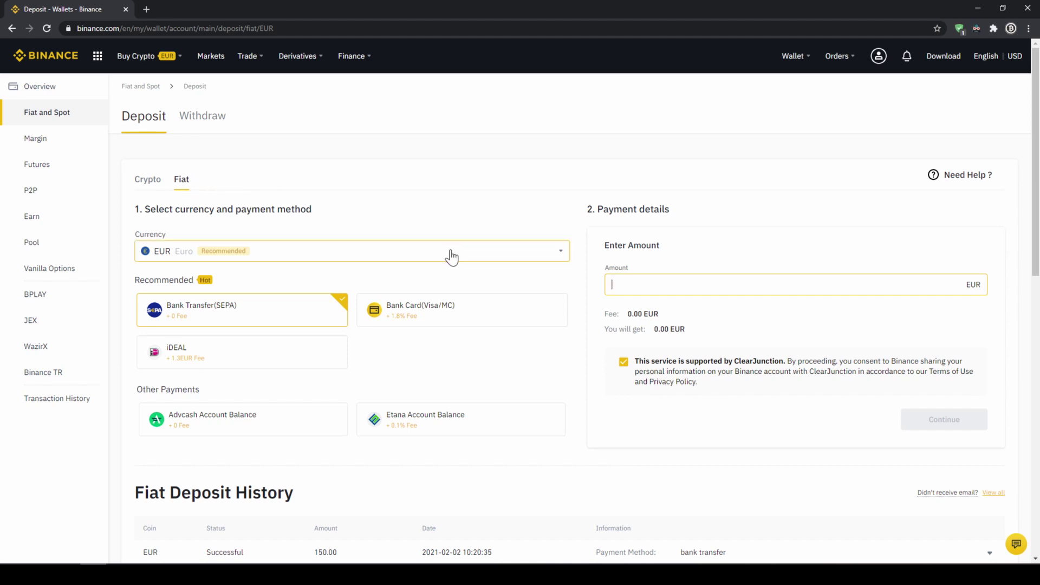
- Look through the available fiat deposit currencies and choose USD
left_click(487, 230)
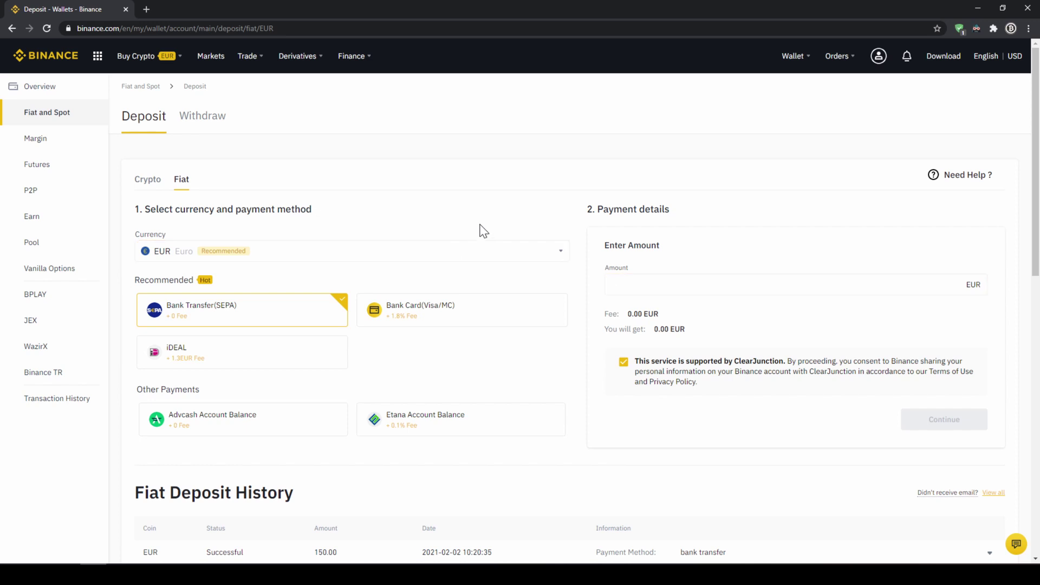
left_click(442, 254)
scroll(295, 332, "down", 5)
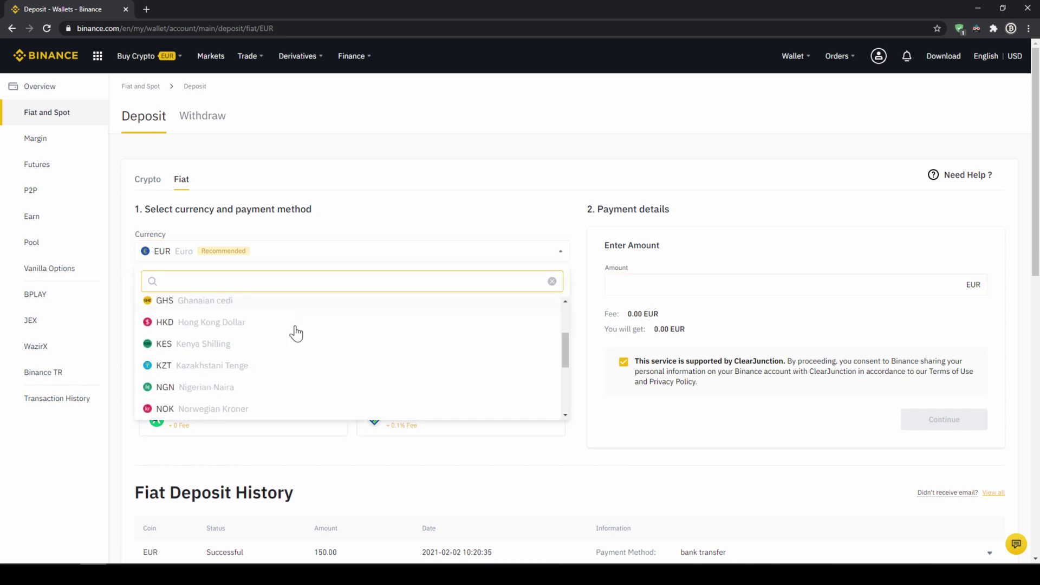
scroll(250, 353, "down", 1)
left_click(215, 386)
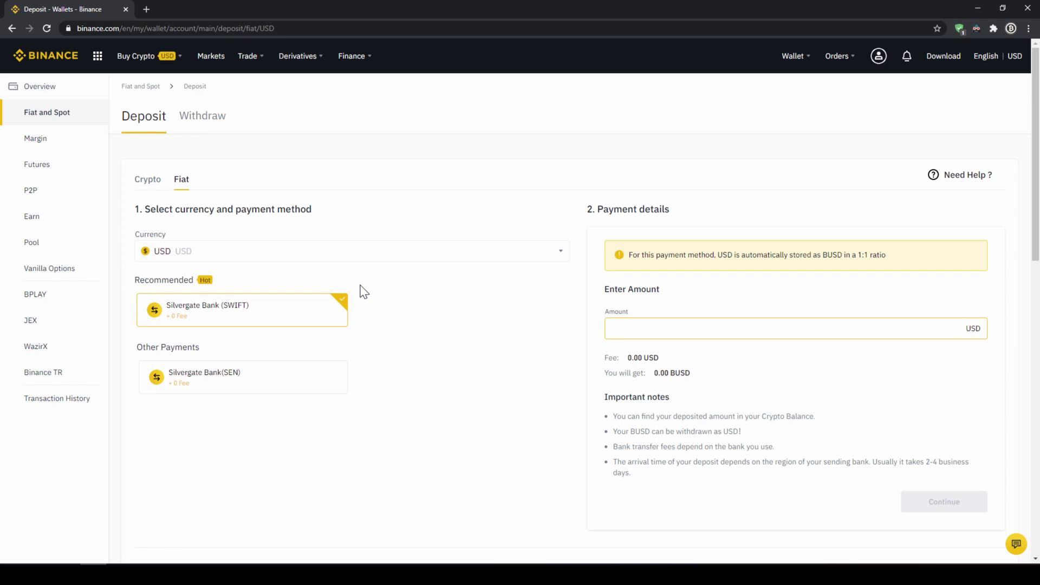
- Set the fiat deposit currency to EUR
left_click(342, 253)
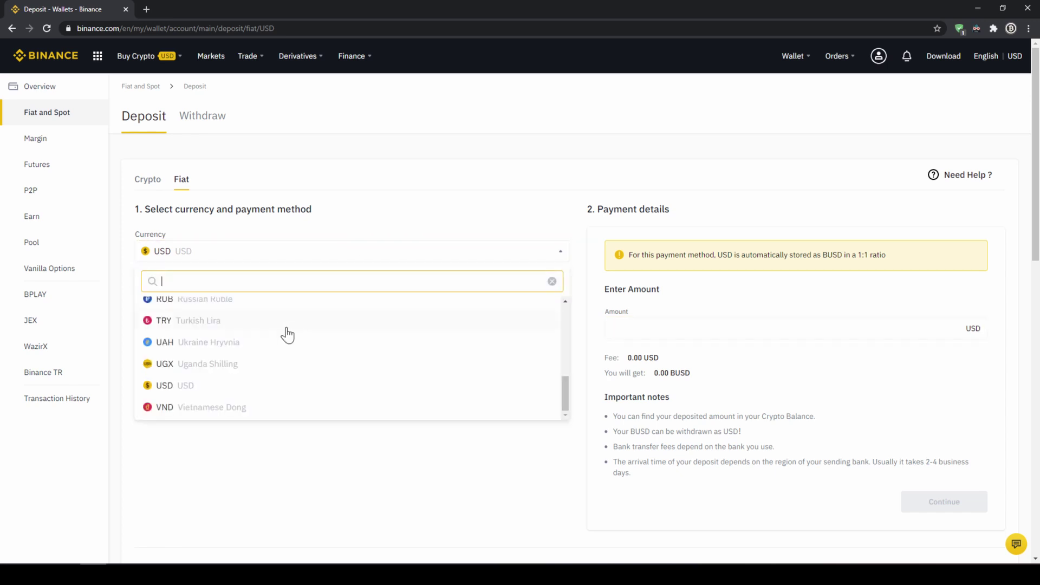
scroll(249, 363, "up", 10)
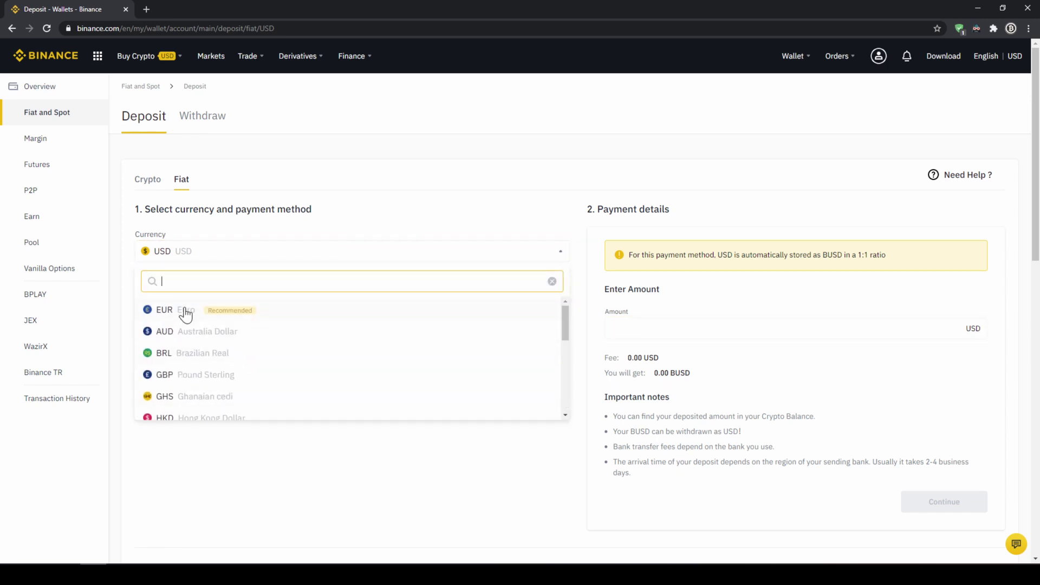
left_click(185, 312)
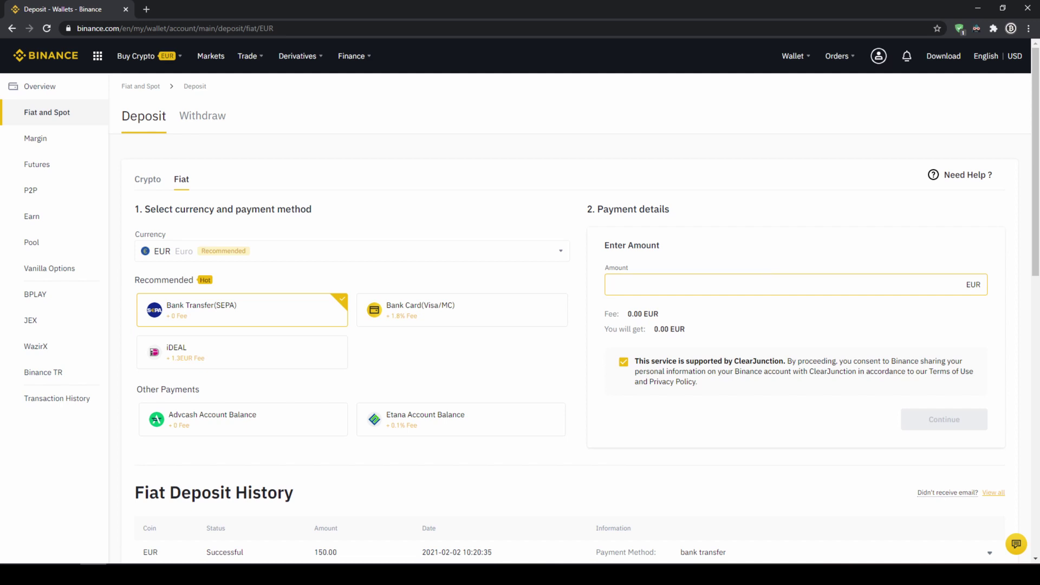
- Continue the SEPA bank transfer deposit with an amount of 1000 EUR and examine the reference code in the bank details
type("100")
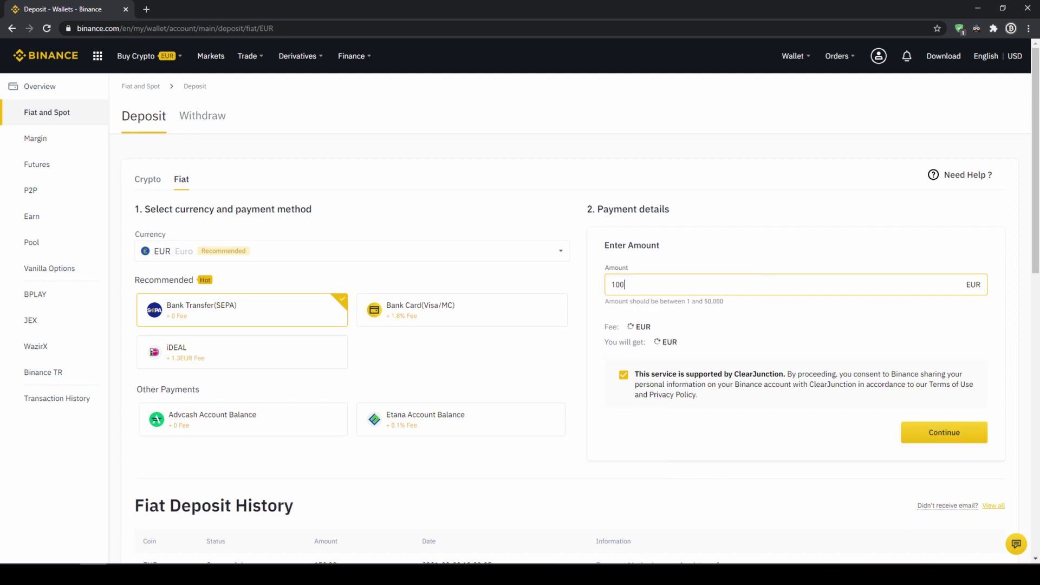
type("0")
left_click(940, 428)
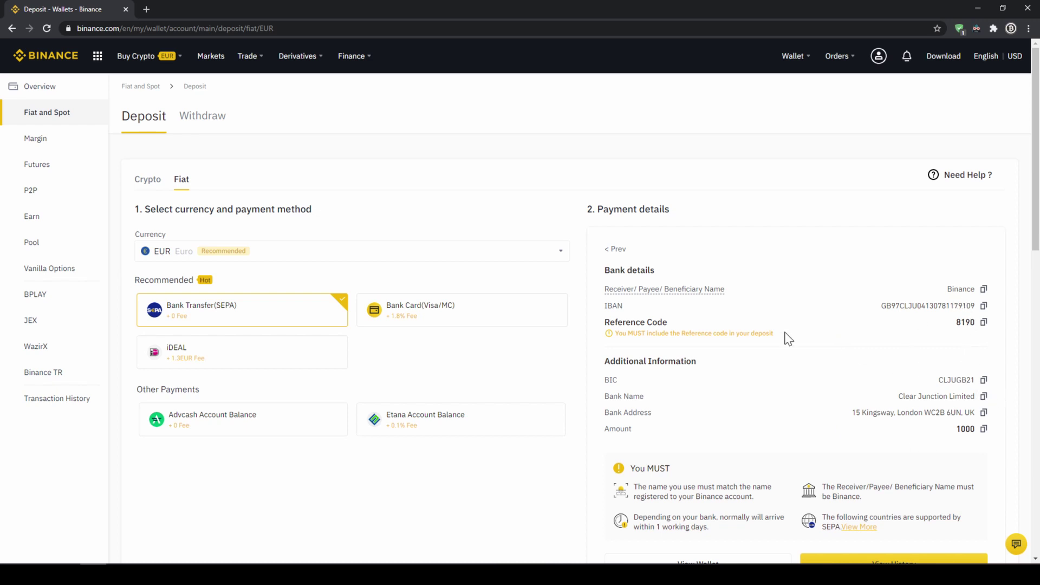
left_click_drag(637, 322, 937, 348)
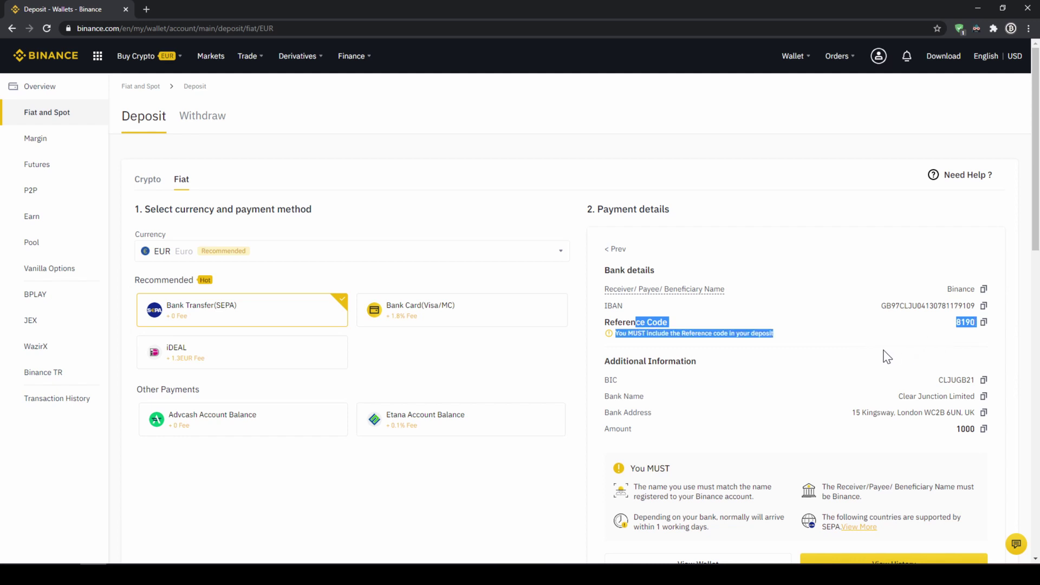
left_click(873, 371)
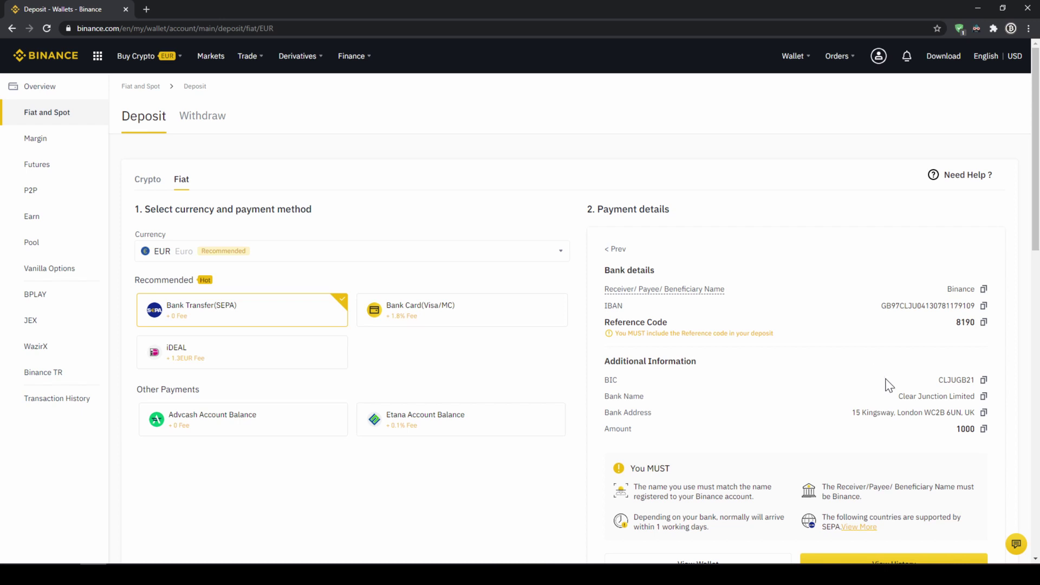
- Check the EUR balance in the Fiat and Spot wallet and open the crypto purchase page with cash balance as payment
mouse_move(790, 58)
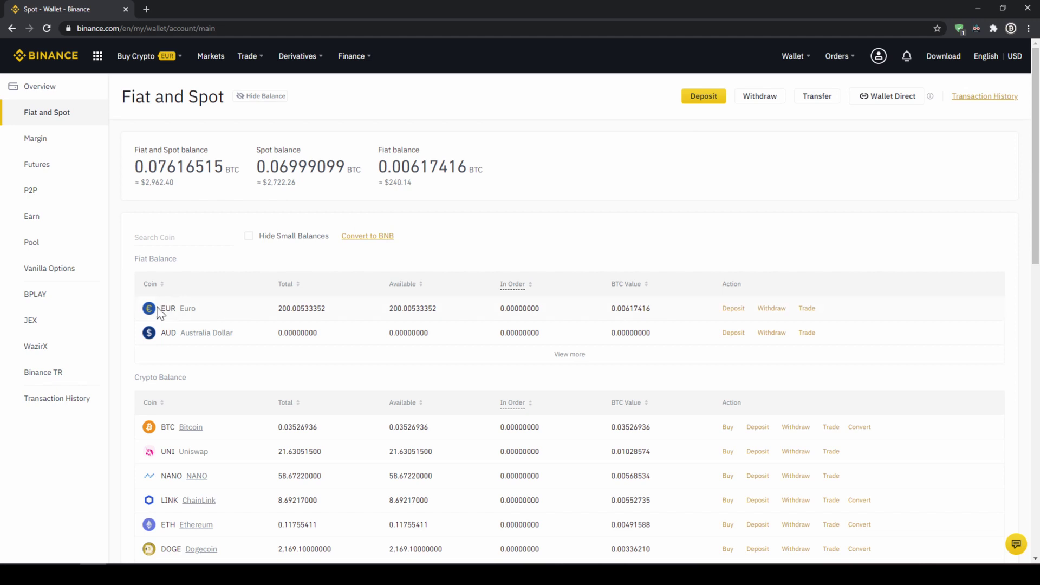
left_click_drag(176, 309, 327, 324)
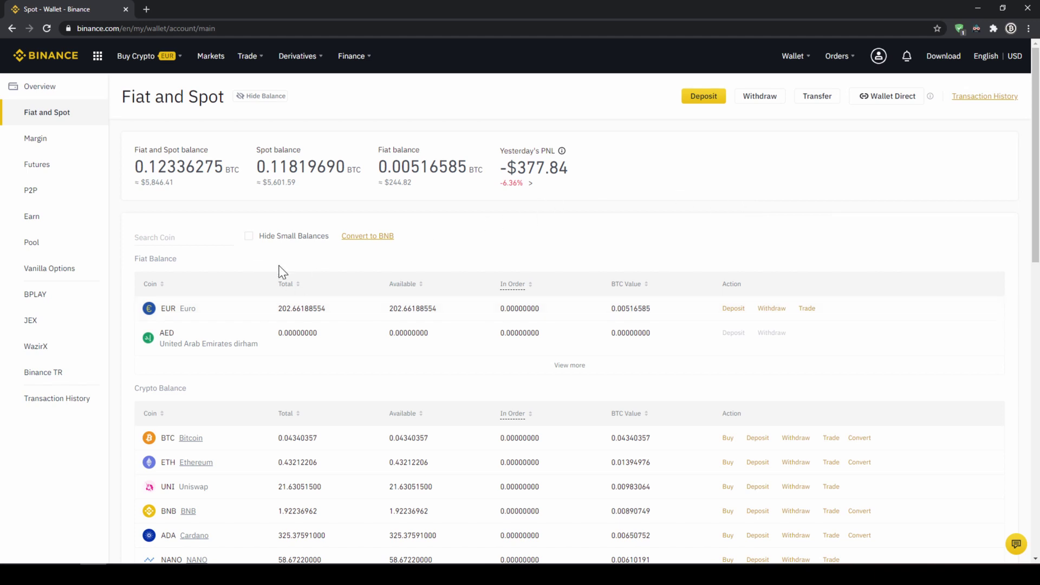
mouse_move(141, 58)
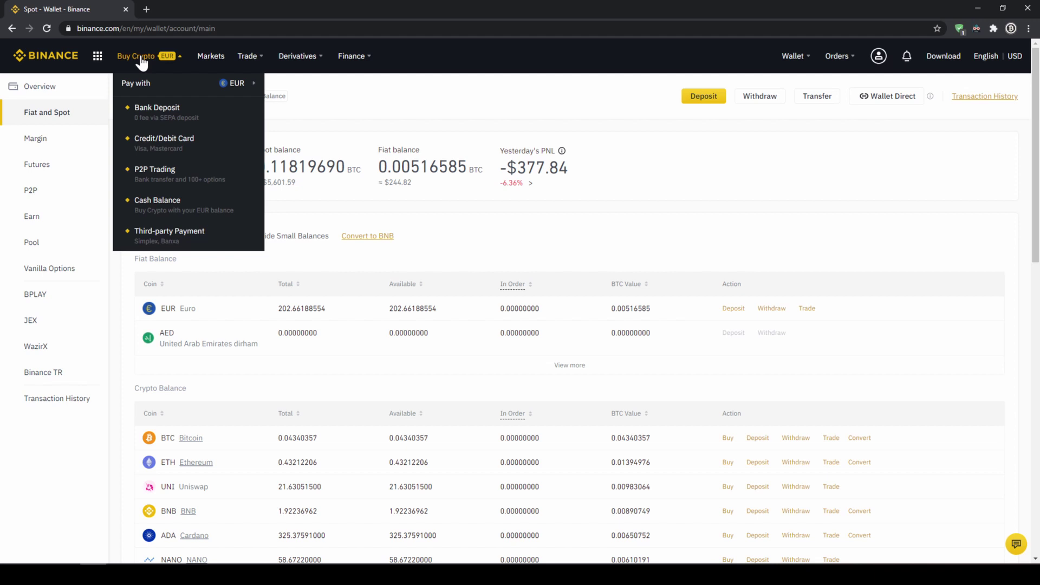
left_click(181, 204)
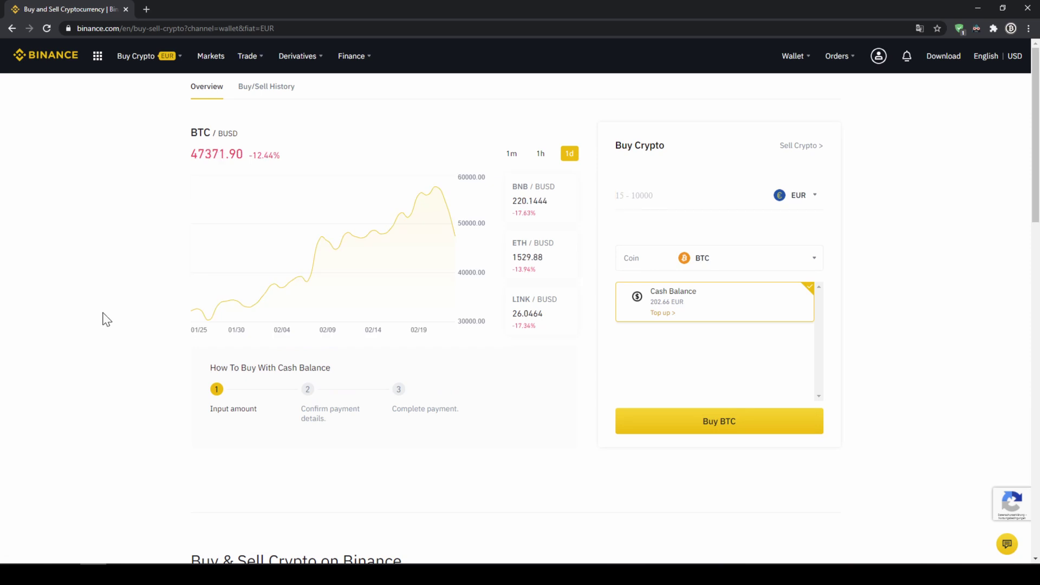
- Look over the payment currencies, keep EUR, and choose USDT as the coin to buy
left_click(816, 202)
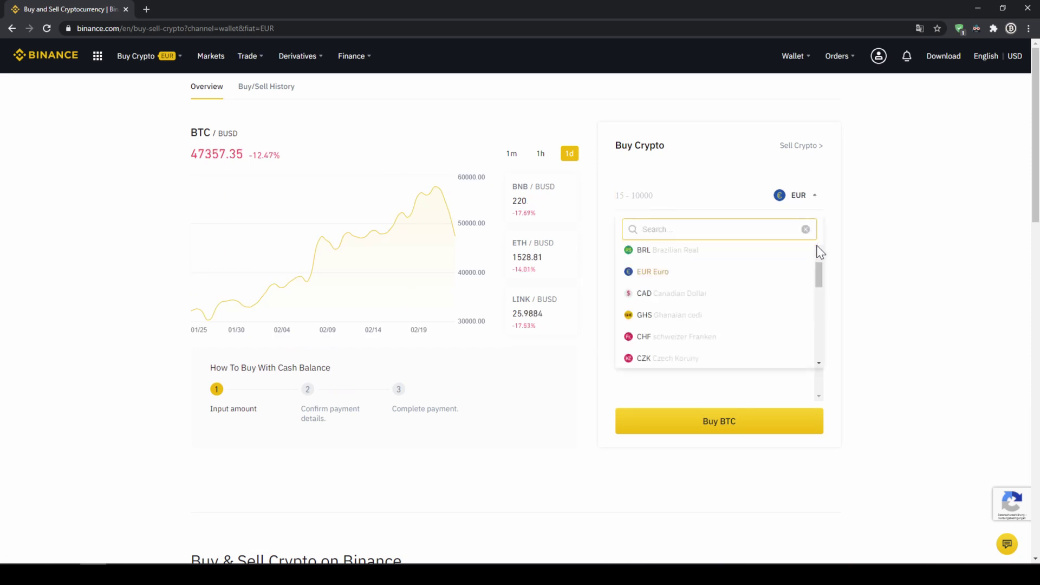
left_click_drag(818, 274, 821, 227)
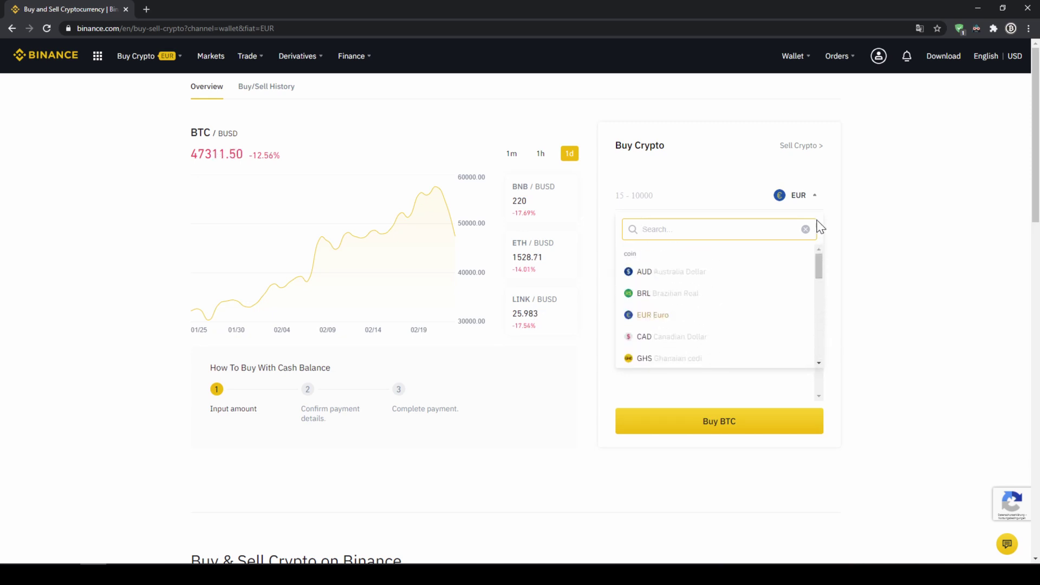
left_click(856, 187)
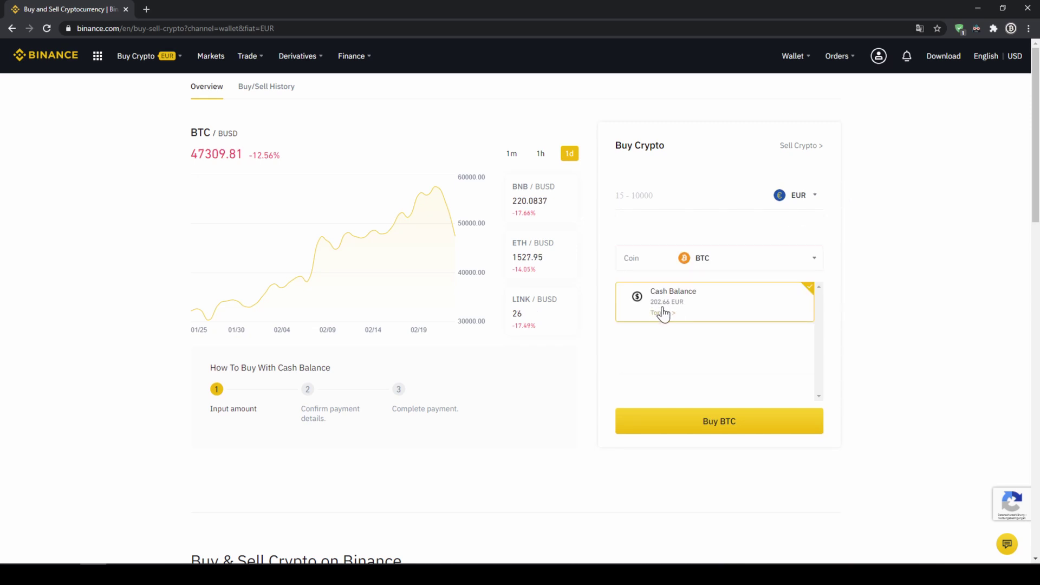
left_click(698, 258)
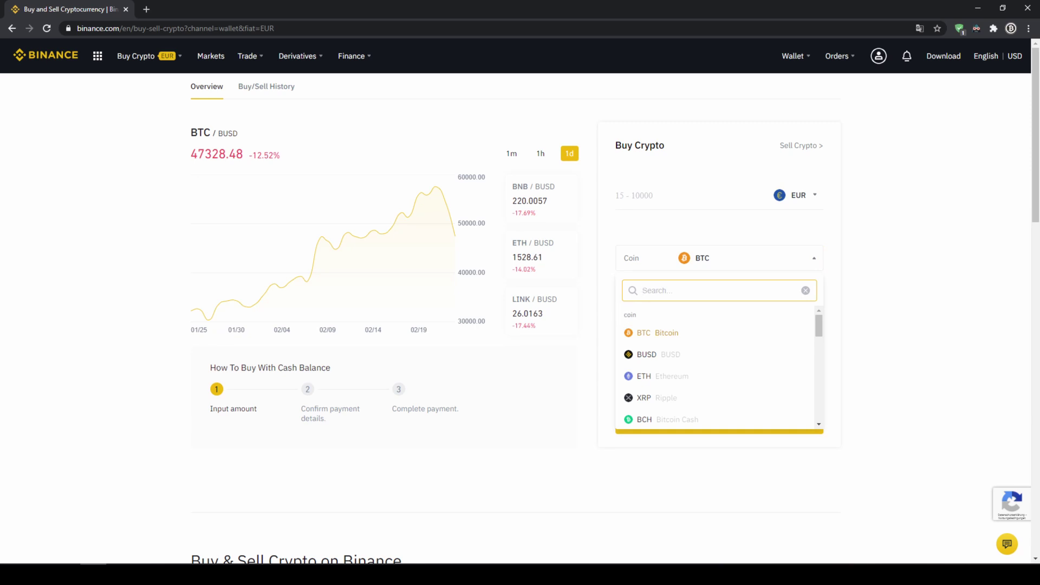
type("usdt")
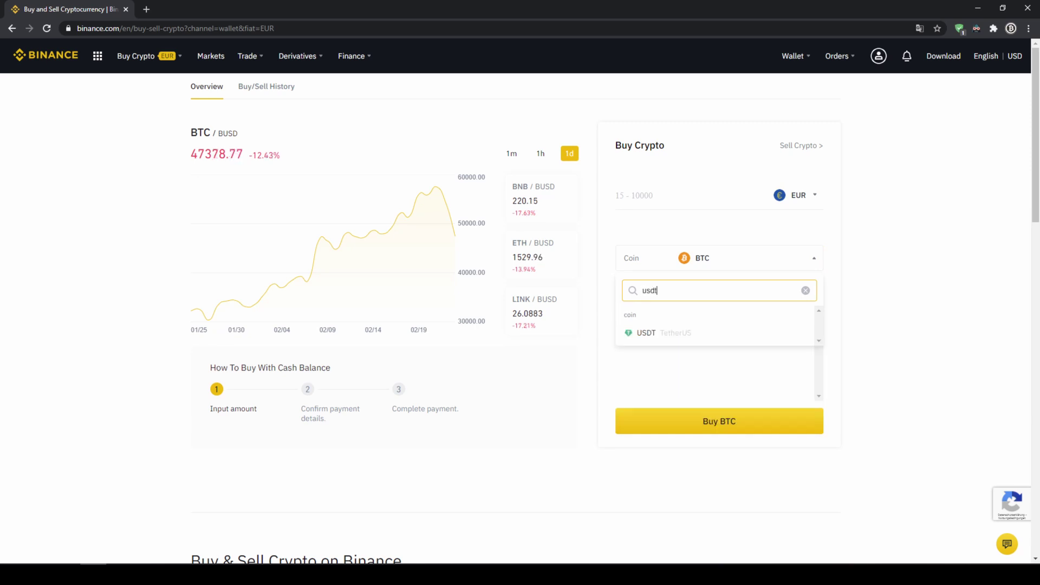
left_click(662, 334)
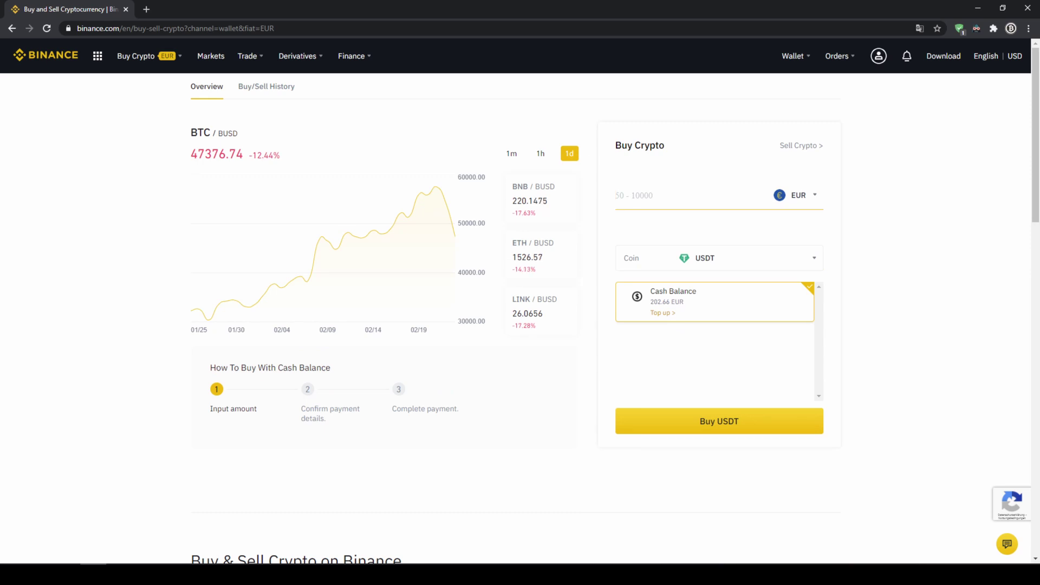
- Enter 200 EUR as the amount to spend and proceed with the USDT purchase to the order confirmation
type("2")
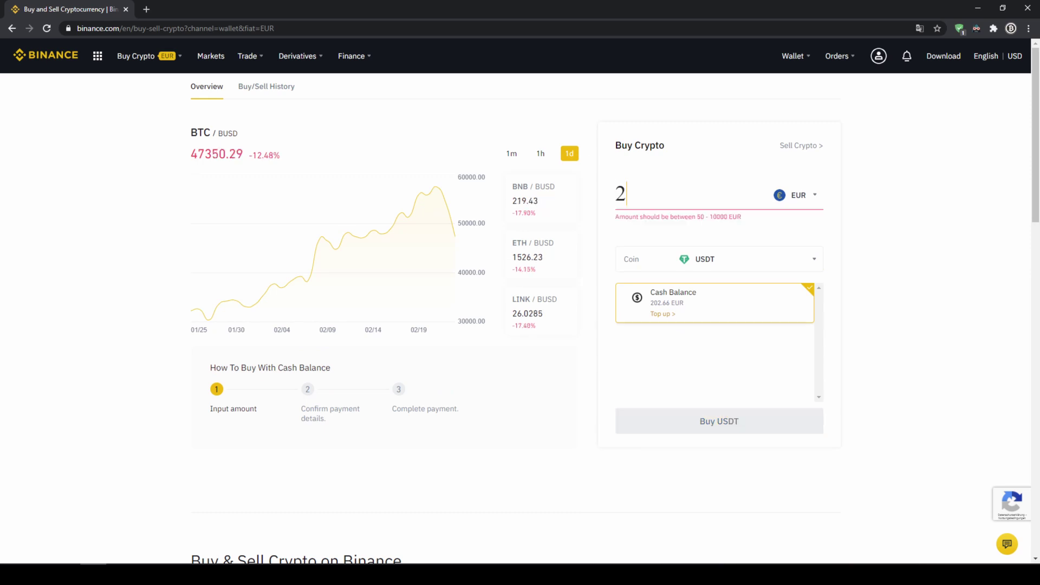
type("00")
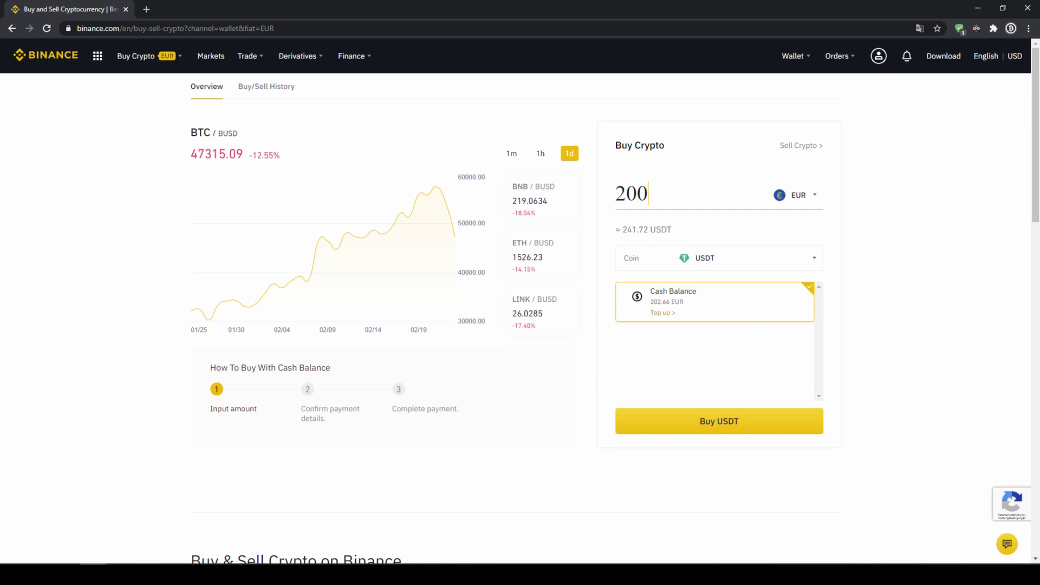
left_click(726, 428)
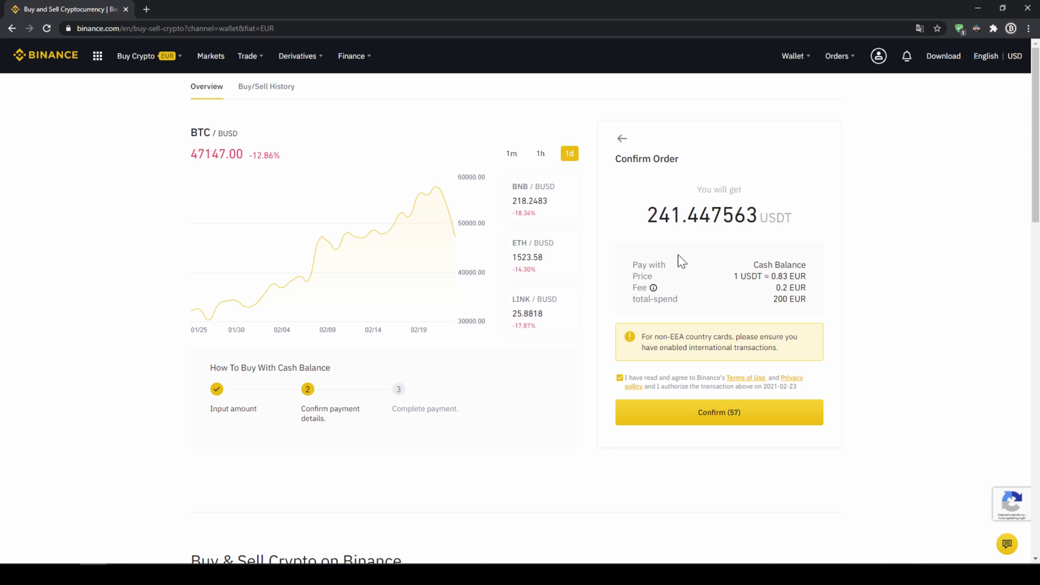
- Check the USDT amount, fee and total spend in the order summary and confirm the purchase
left_click_drag(648, 216, 681, 216)
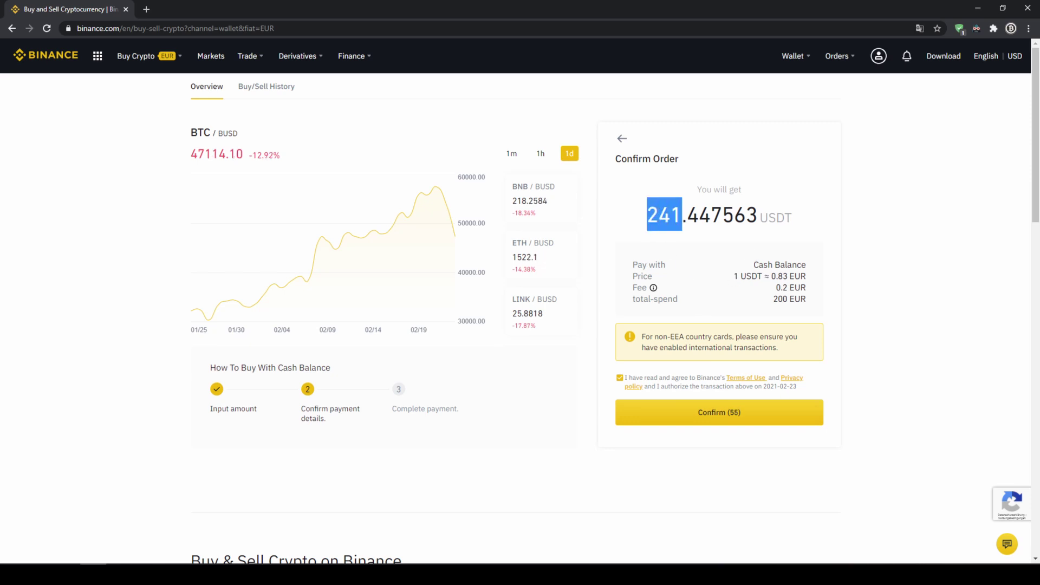
left_click(681, 217)
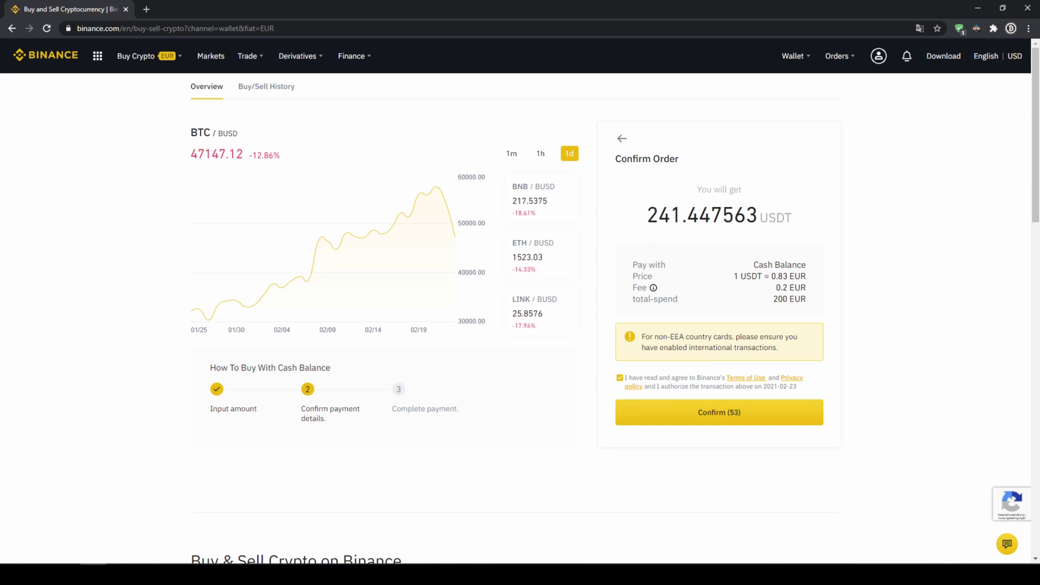
left_click_drag(648, 217, 682, 217)
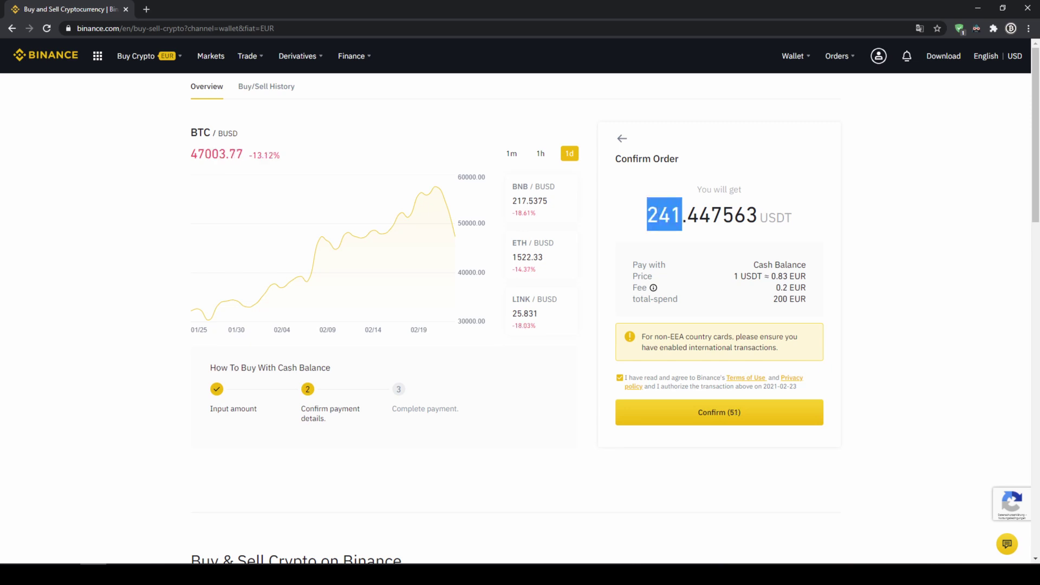
left_click(681, 216)
left_click_drag(757, 277, 811, 302)
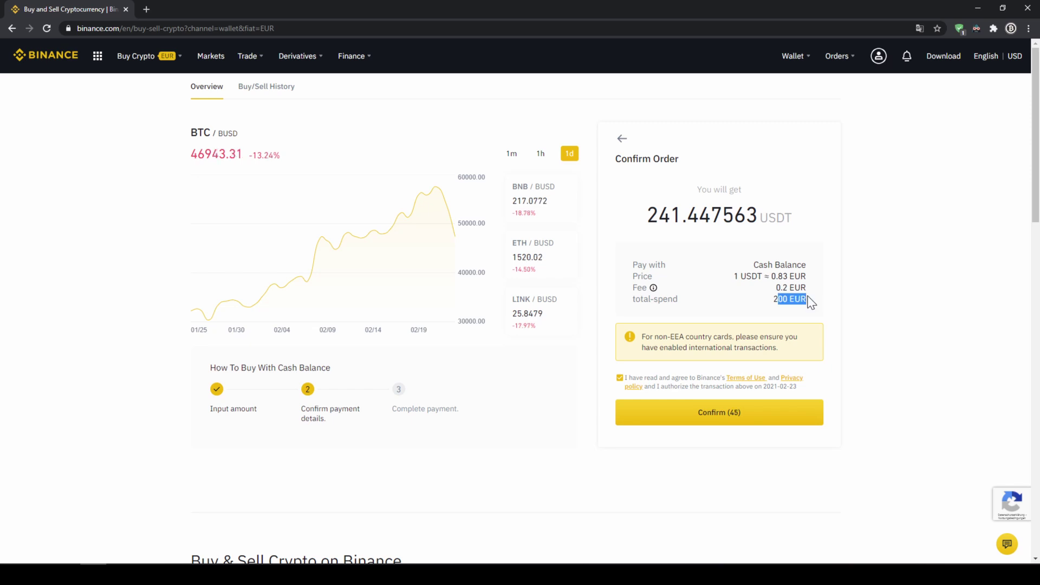
left_click(811, 302)
left_click(745, 425)
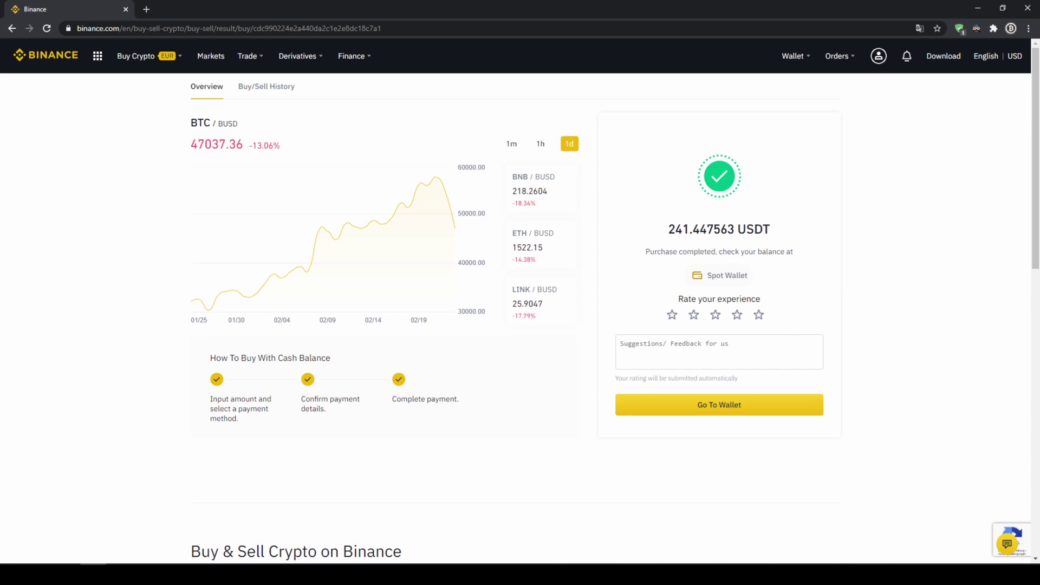
- Open the spot wallet from the completed purchase and check the remaining EUR and the USDT balance
left_click(725, 279)
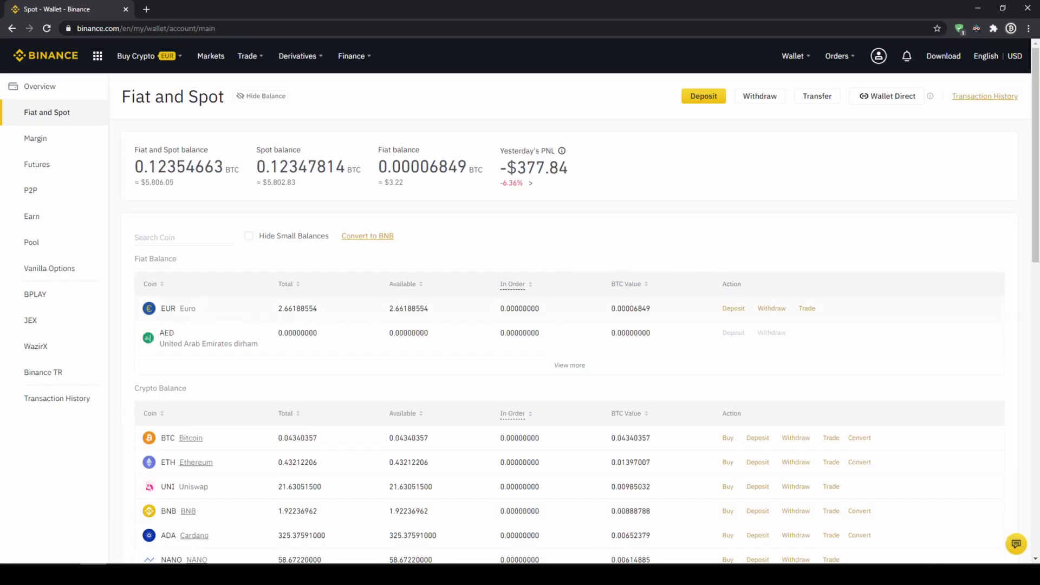
left_click_drag(157, 313, 326, 321)
left_click(325, 319)
scroll(323, 309, "down", 4)
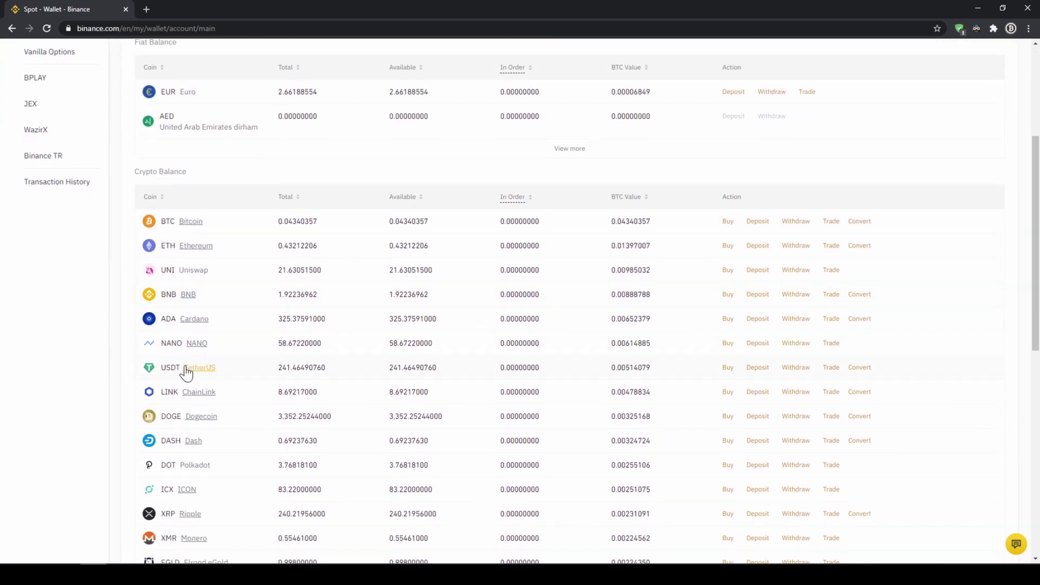
- Check the total USDT holding in the crypto balance list of the spot wallet
double_click(328, 367)
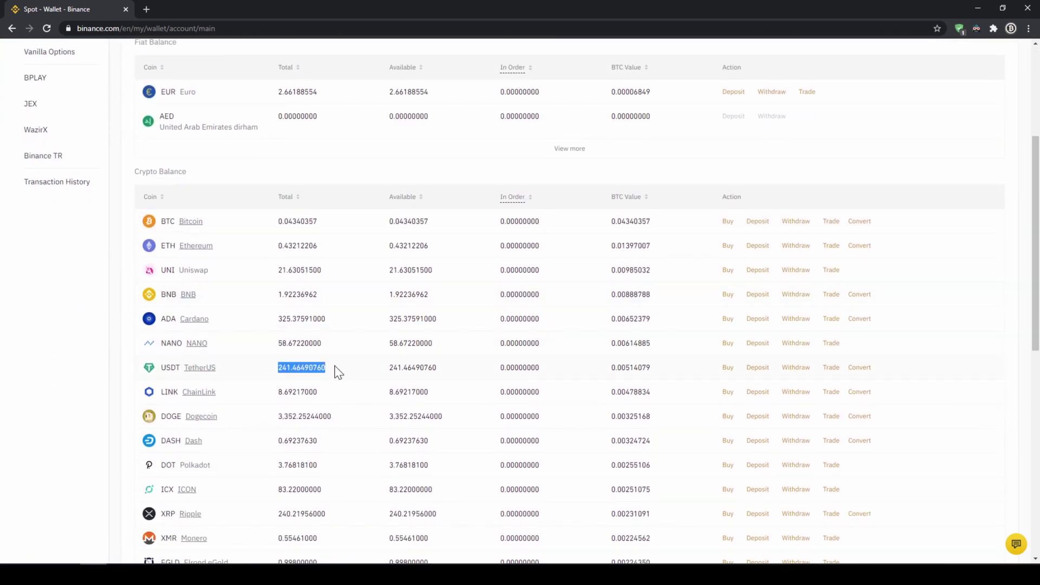
left_click(357, 374)
scroll(357, 374, "up", 4)
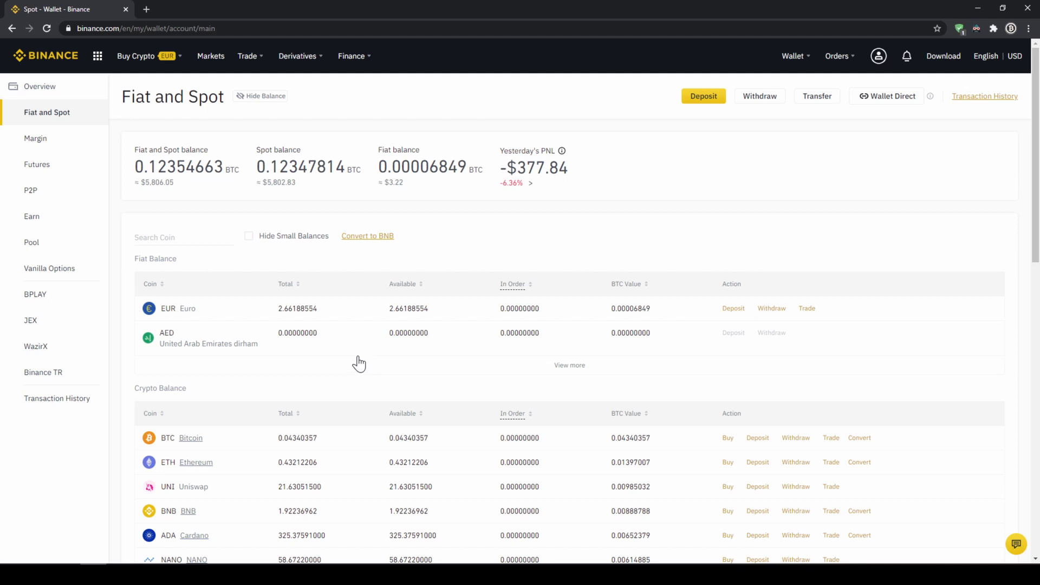
- Open the credit/debit card purchase page, look over the payment currencies, keep EUR, and choose USDT as the coin to buy
mouse_move(142, 65)
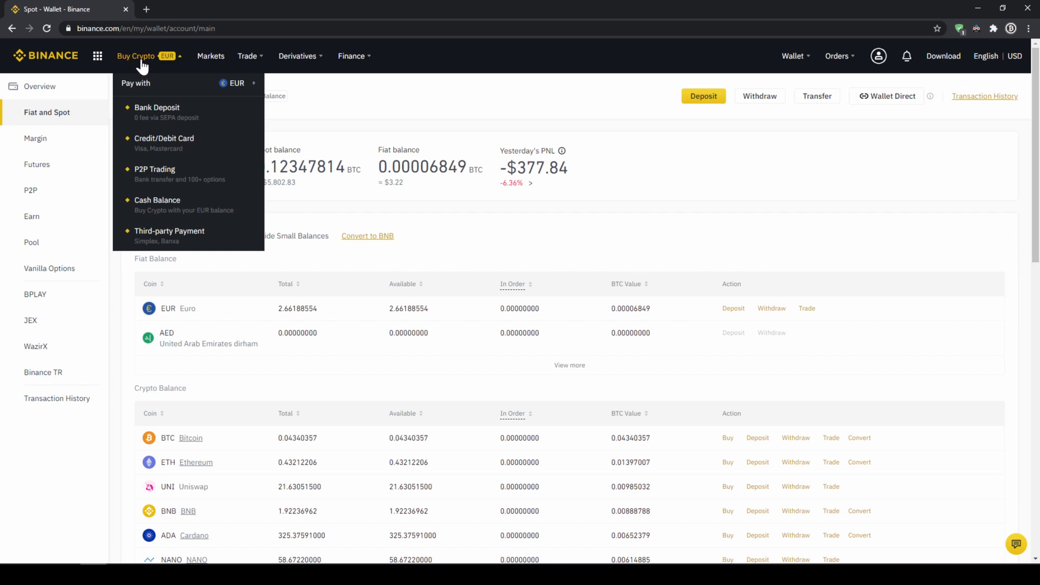
left_click(156, 150)
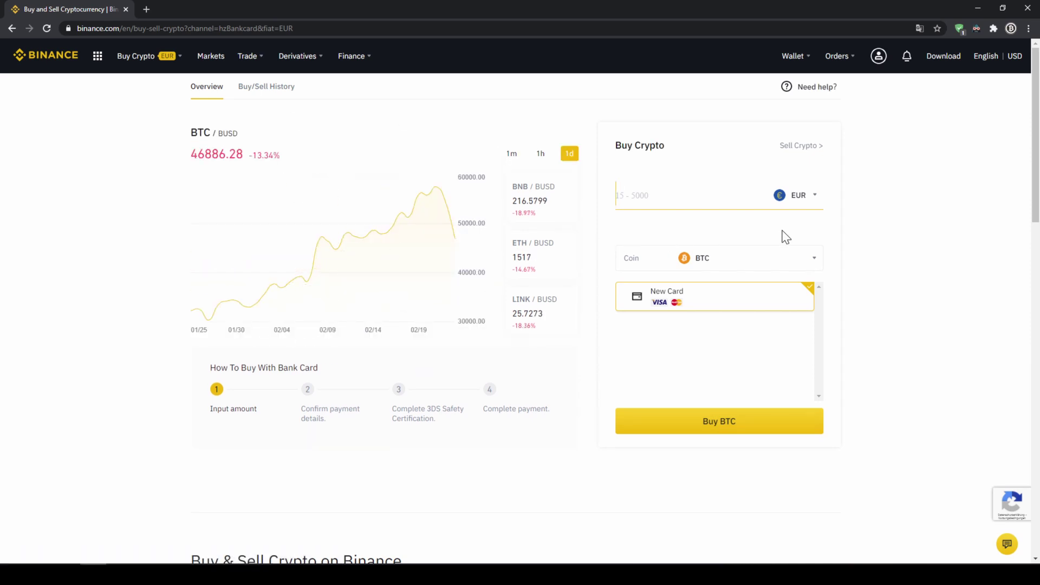
left_click(811, 199)
mouse_move(818, 258)
left_mouse_down()
mouse_move(818, 303)
mouse_move(817, 273)
left_mouse_up()
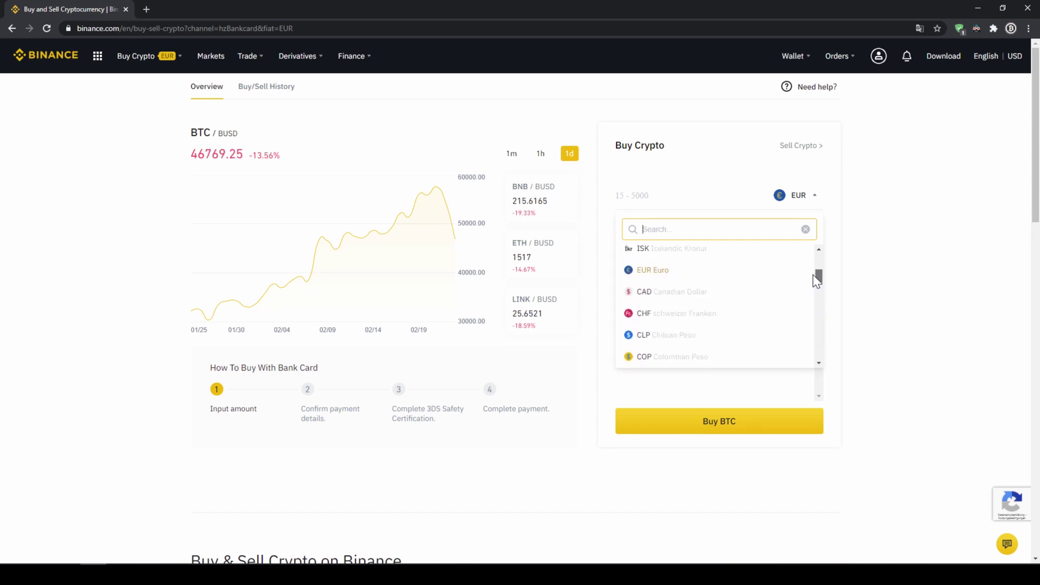
left_click(855, 233)
left_click(759, 266)
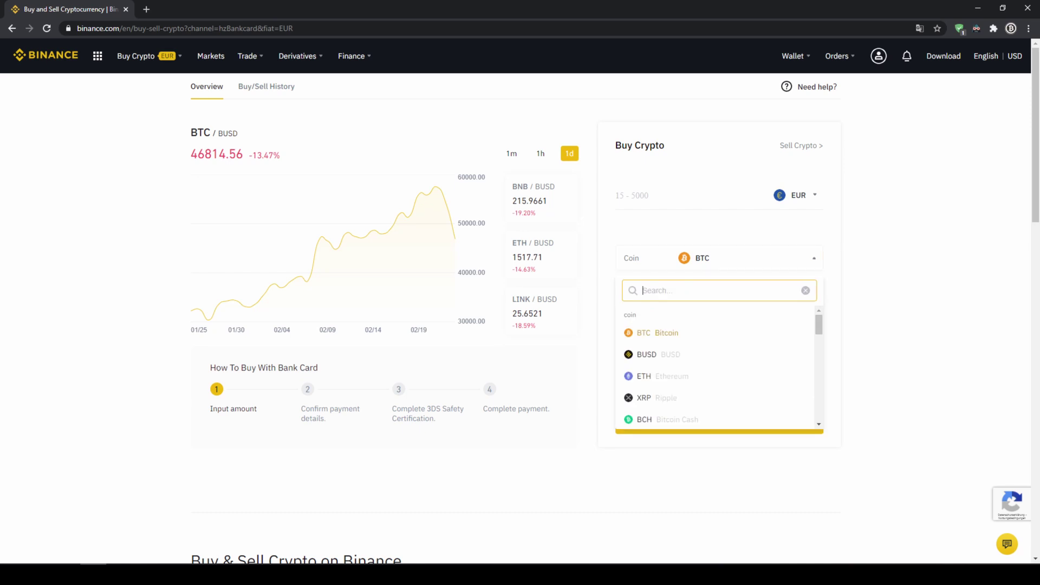
type("usdt")
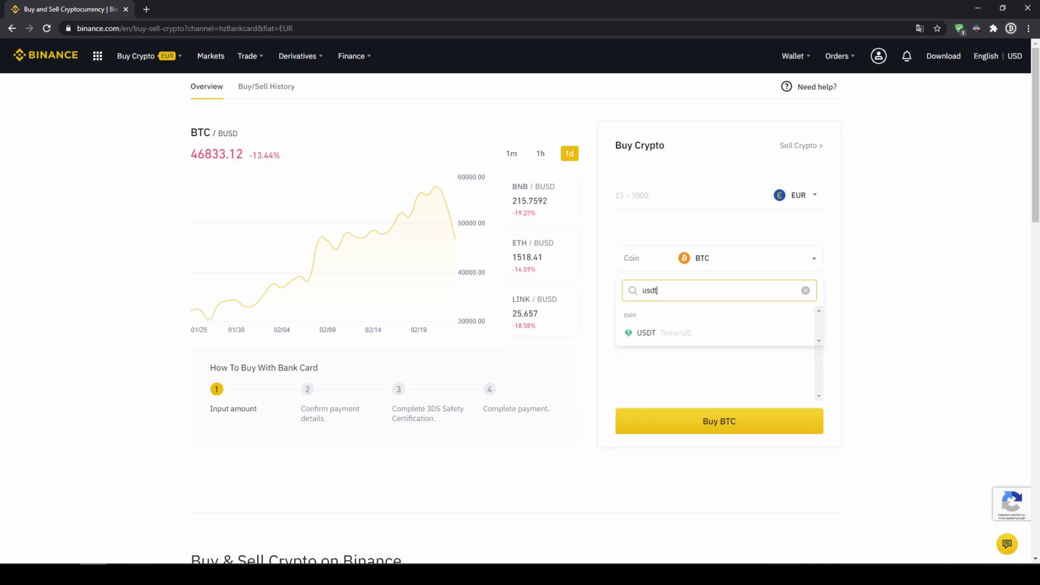
left_click(674, 336)
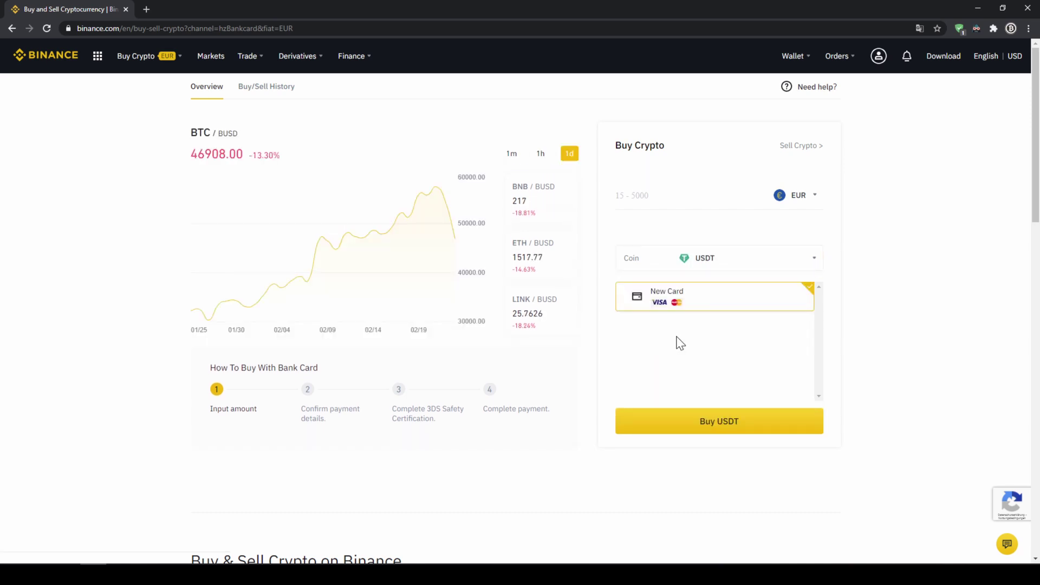
- Enter 500 EUR as the amount to spend, check the estimated USDT, and proceed with the purchase using a new card
left_click(671, 206)
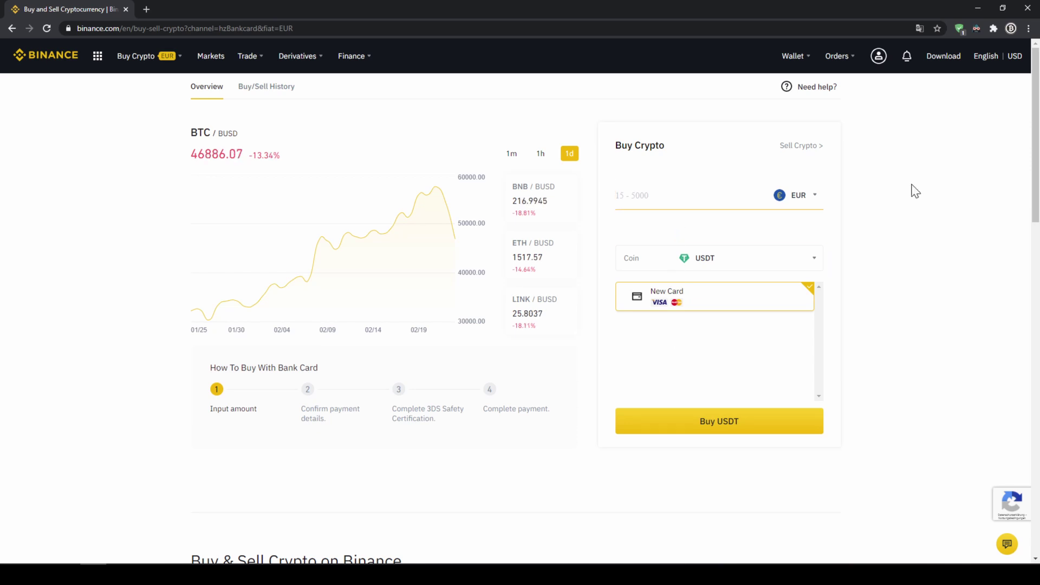
type("500")
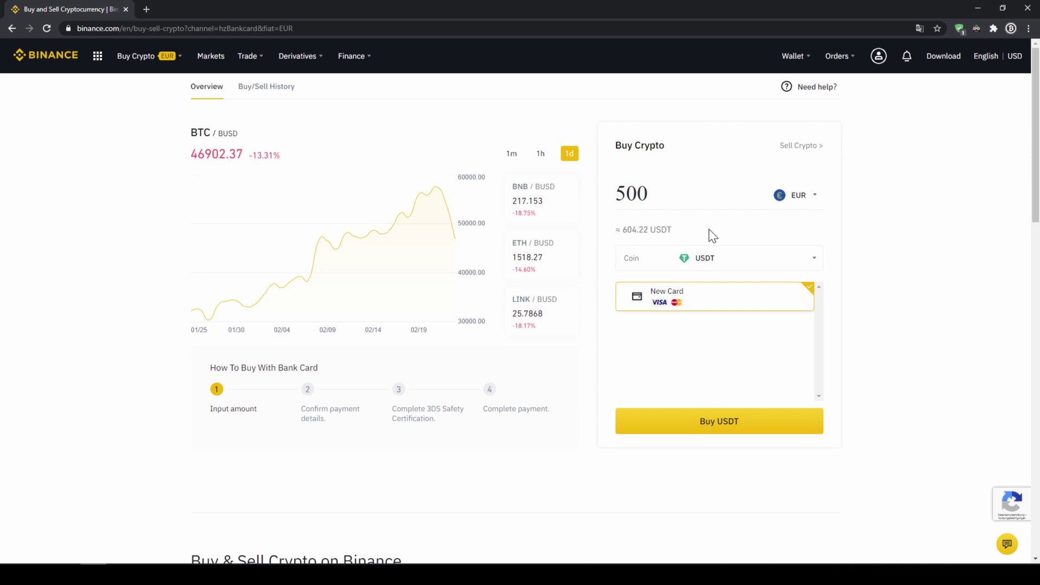
left_click_drag(623, 229, 662, 229)
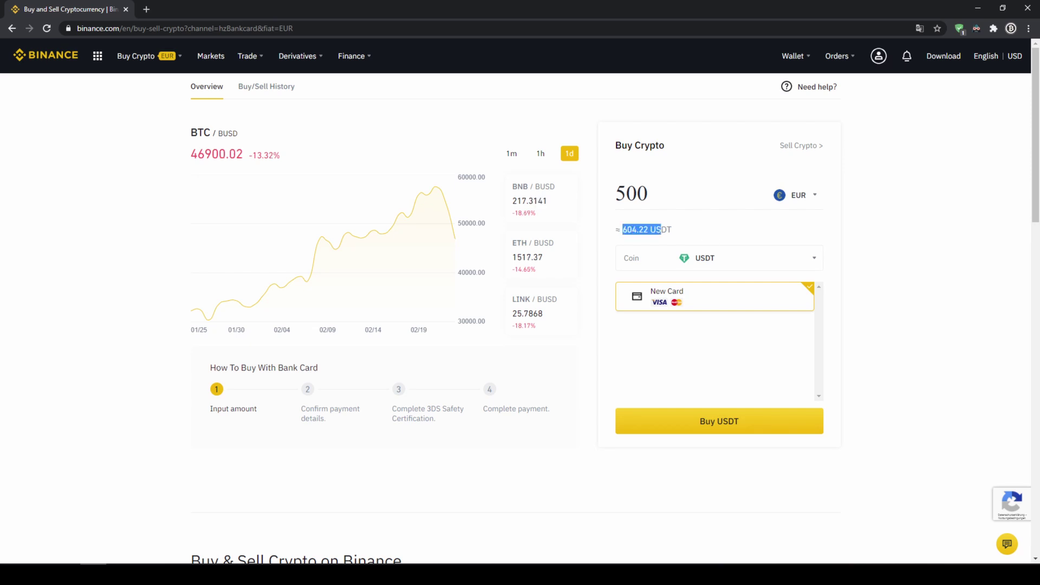
left_click(682, 234)
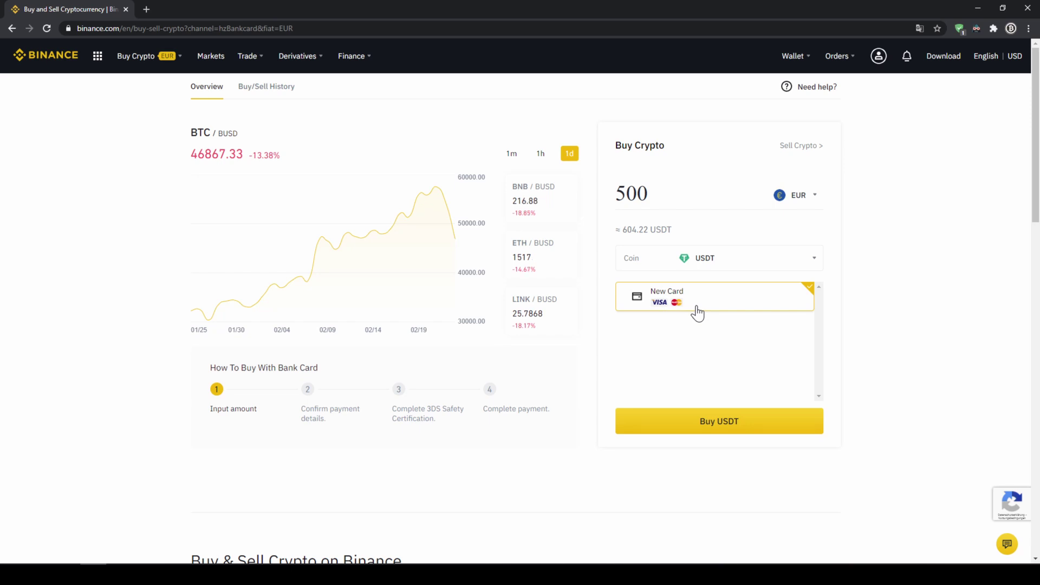
left_click(761, 431)
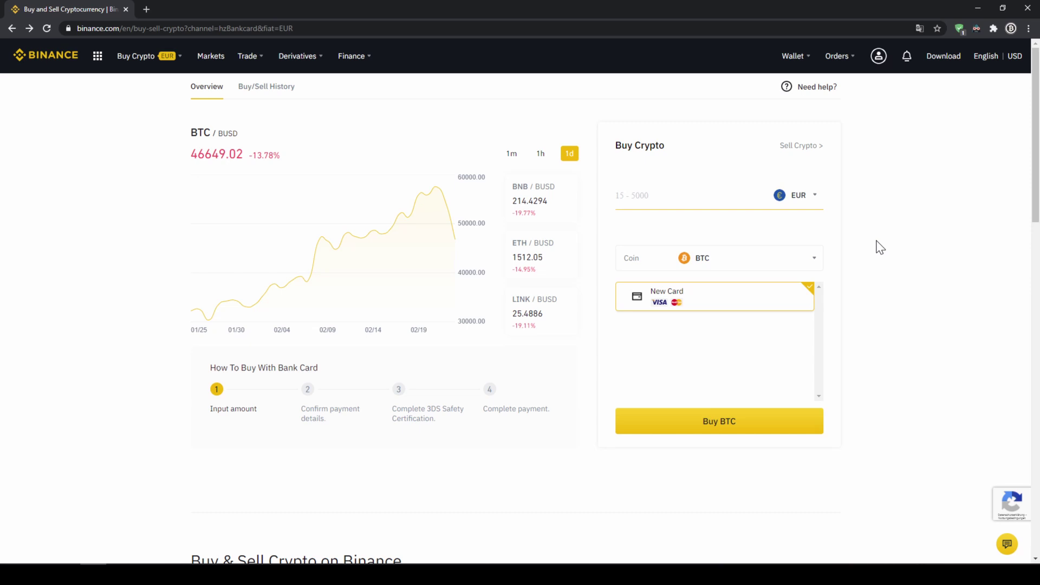
- Open the Fiat and Spot wallet and check the total USDT balance among the crypto balances
mouse_move(786, 64)
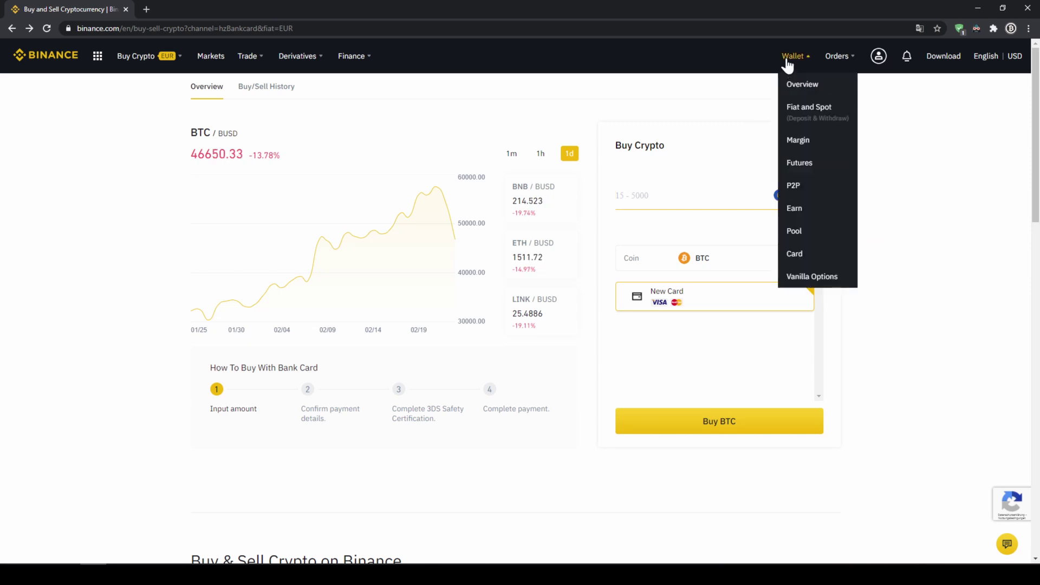
left_click(810, 116)
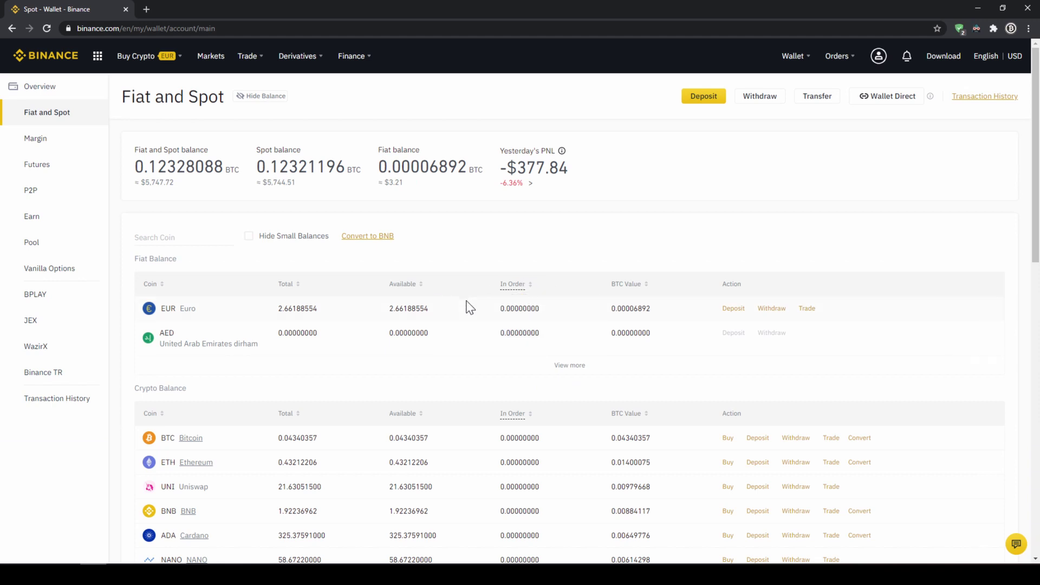
scroll(467, 304, "down", 4)
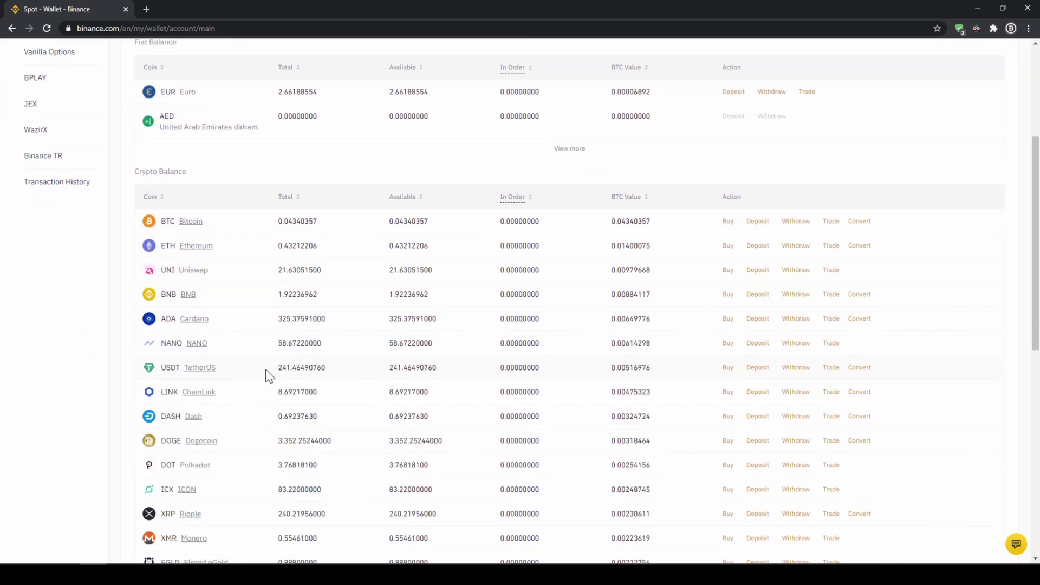
left_click_drag(278, 368, 348, 371)
left_click(332, 369)
scroll(336, 376, "up", 4)
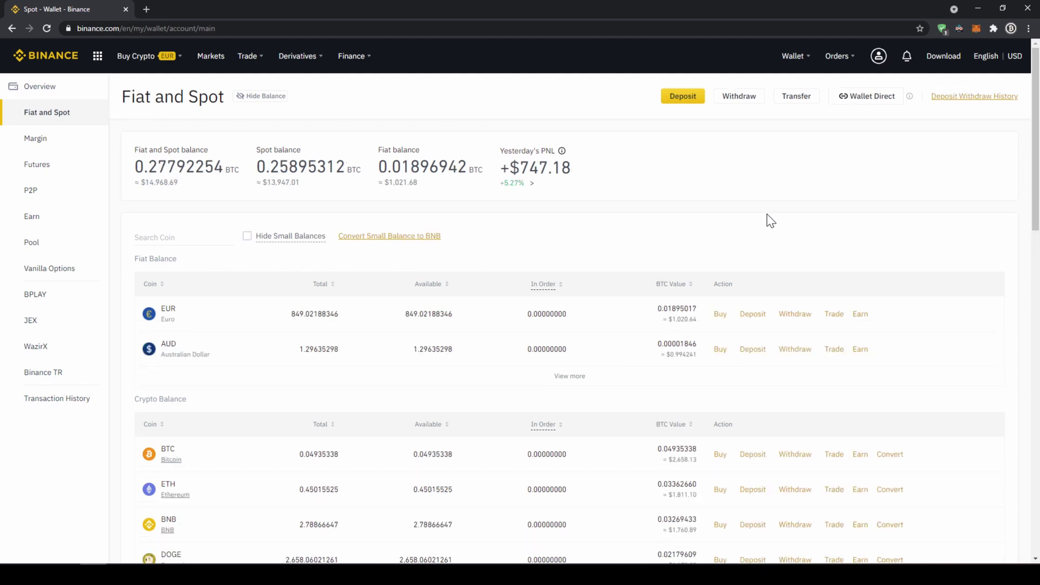
- Search the FIAT spot markets for icpusdt and open the ICP/USDT trading pair
left_click(210, 60)
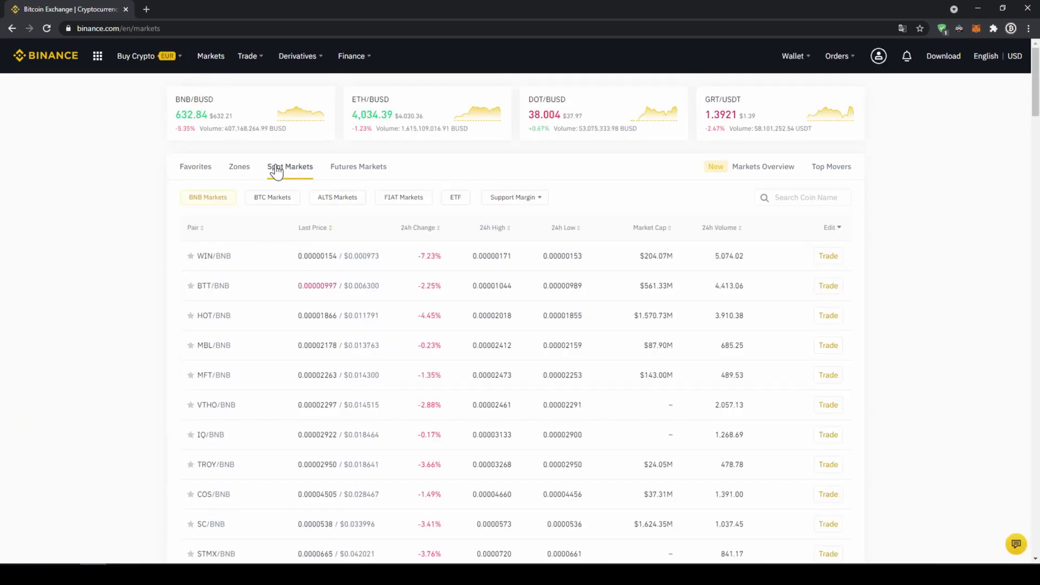
left_click(410, 200)
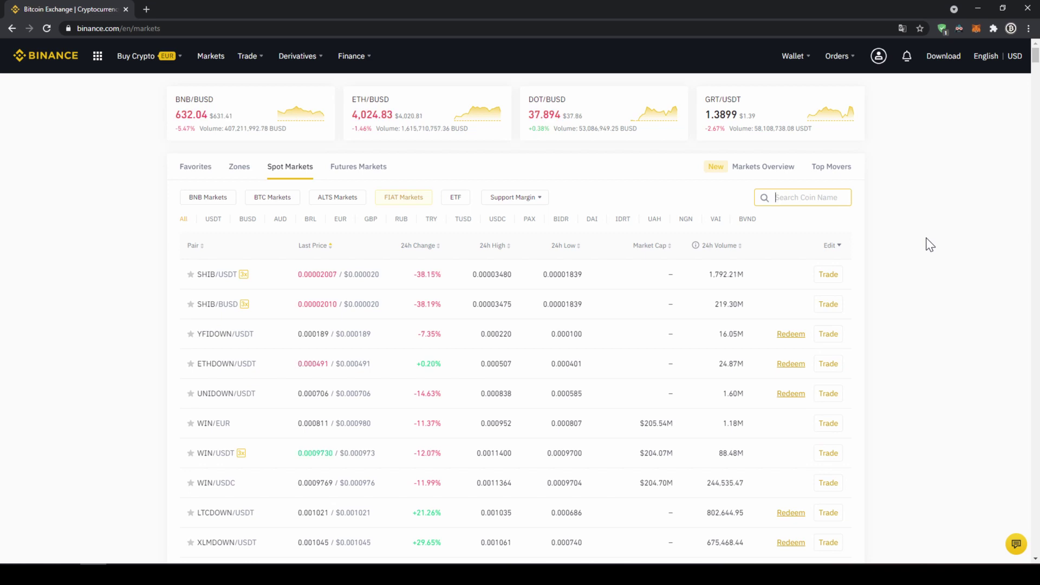
type("icp")
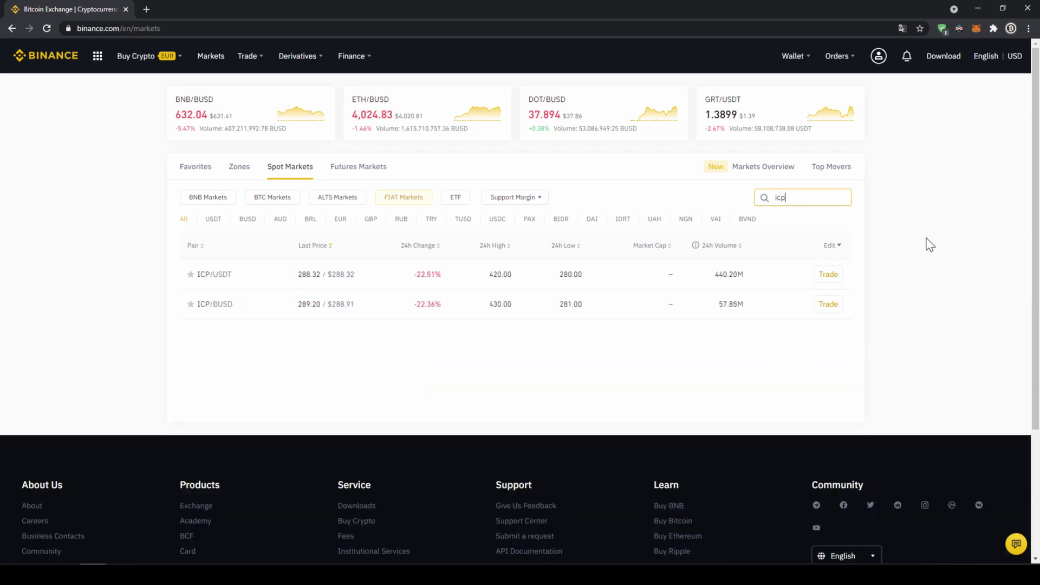
type("usdt")
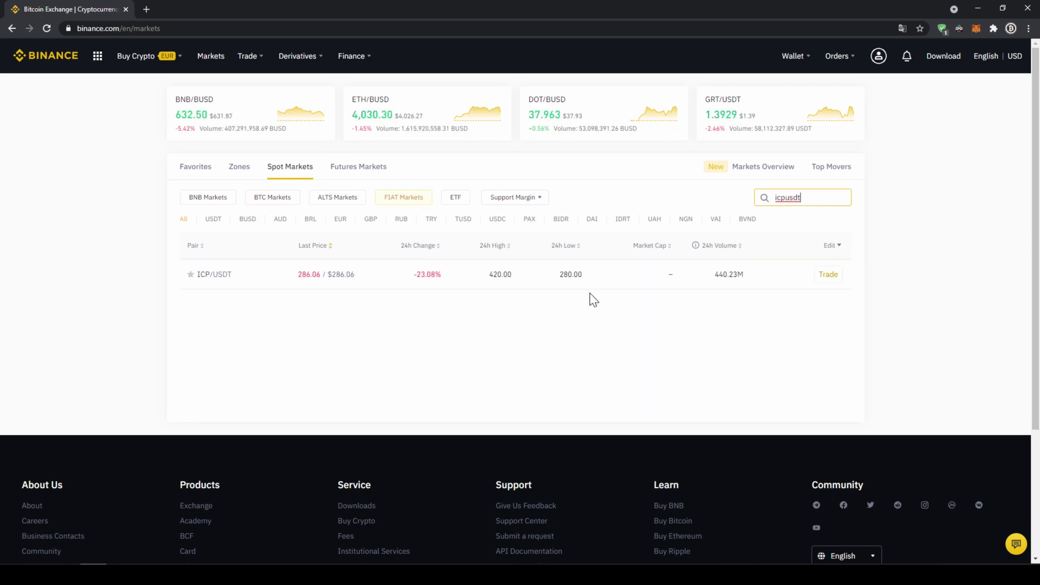
left_click(214, 274)
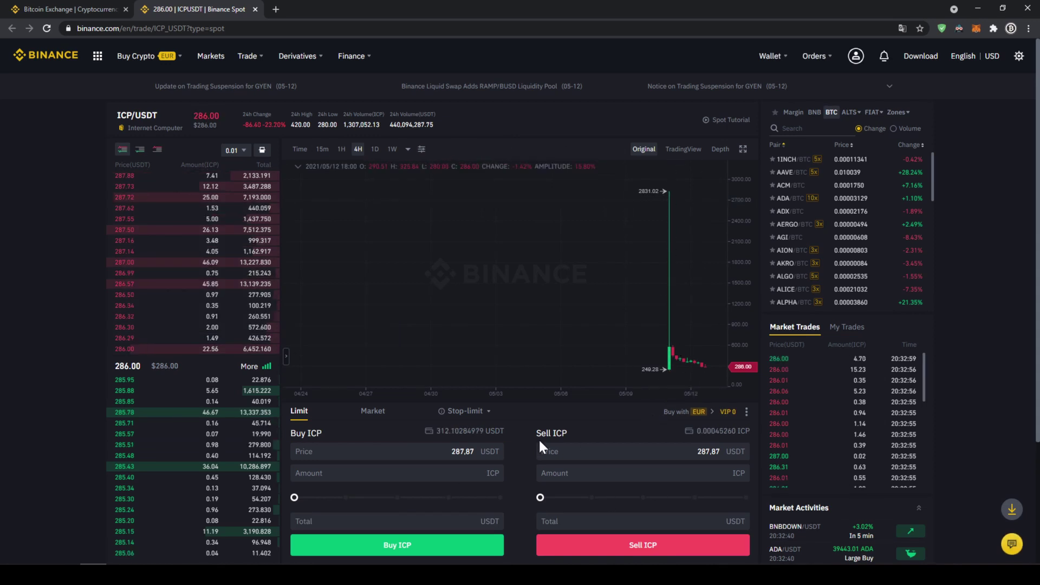
- Switch the ICP buy order from limit to market and set its total to the full available balance, 311.8490 USDT
left_click(385, 474)
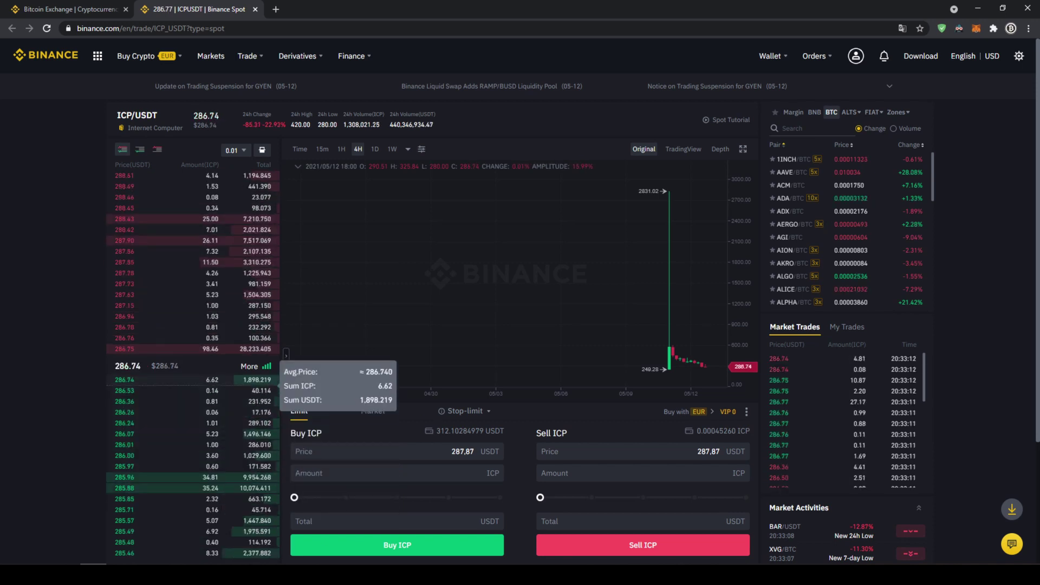
left_click(306, 451)
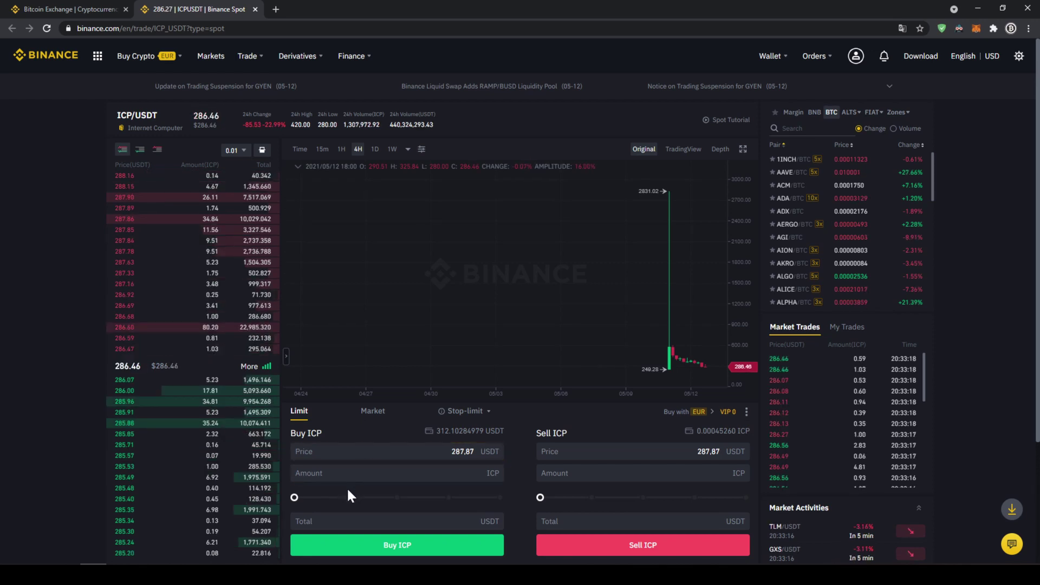
left_click(371, 421)
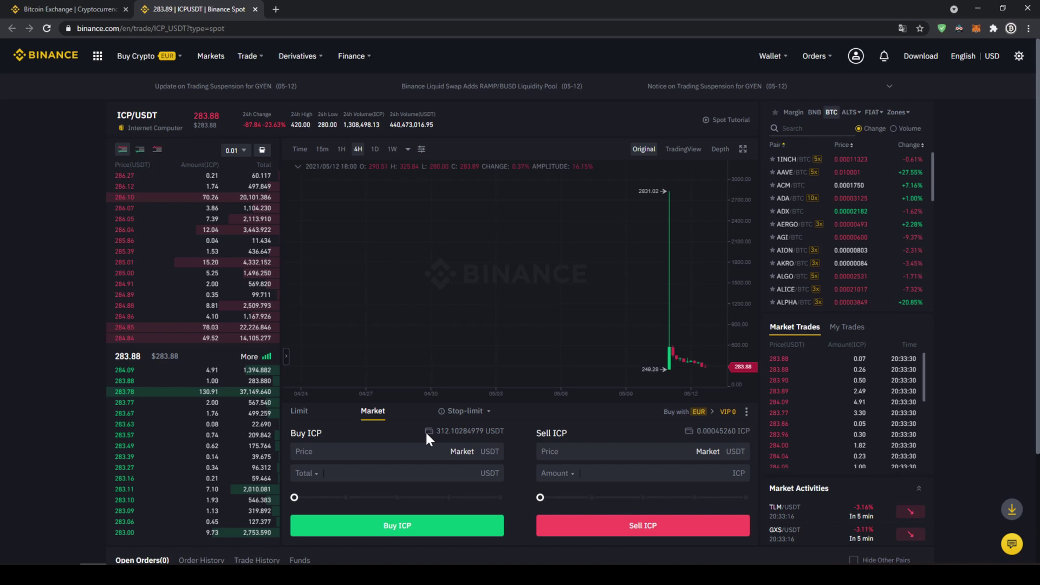
left_click_drag(296, 497, 385, 497)
left_click_drag(443, 473, 452, 473)
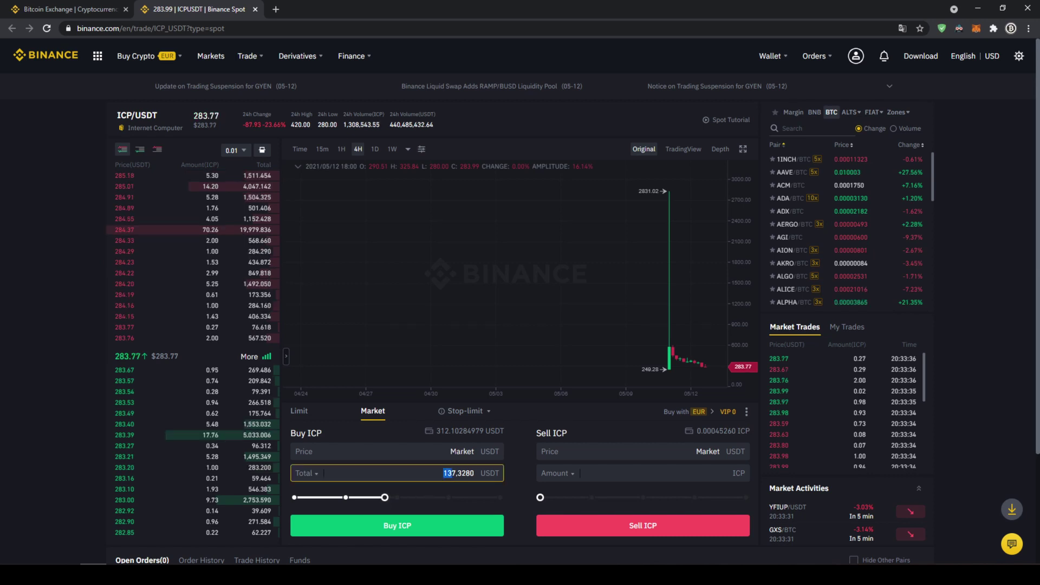
left_click_drag(384, 497, 504, 495)
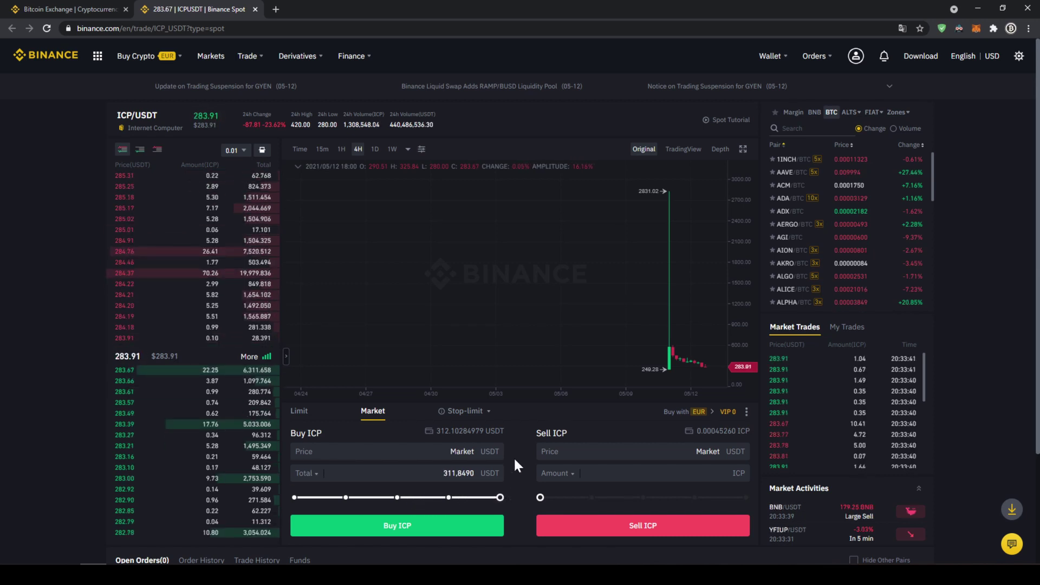